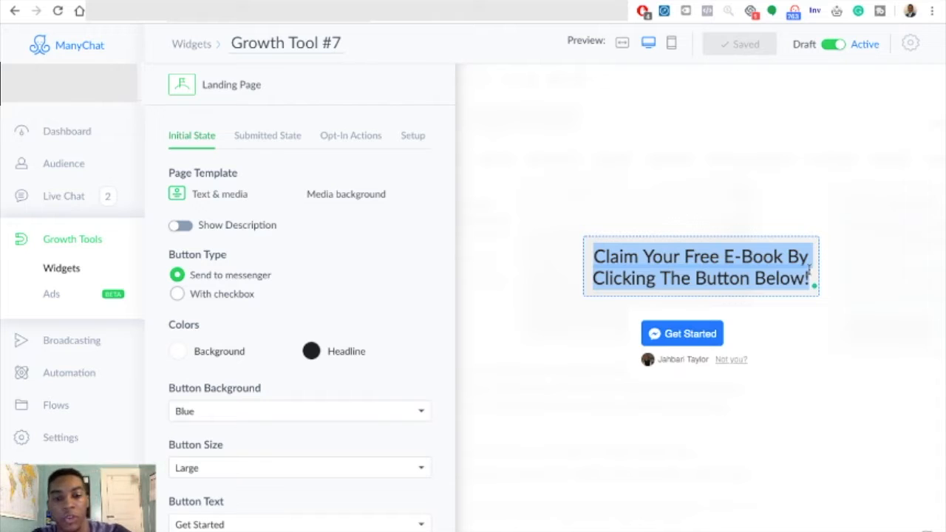
- Replace the landing page headline with "Claim Your Free Training Now!"
text(Your Fr)
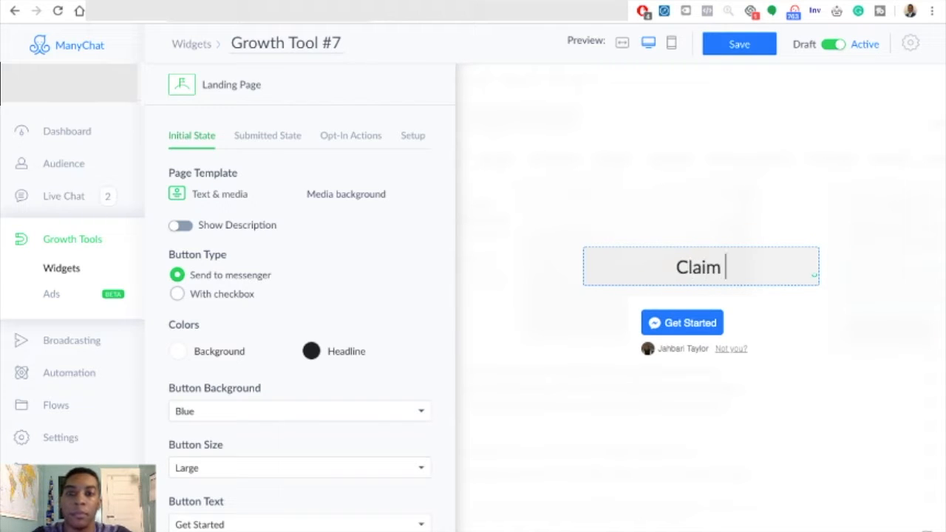
text(ee )
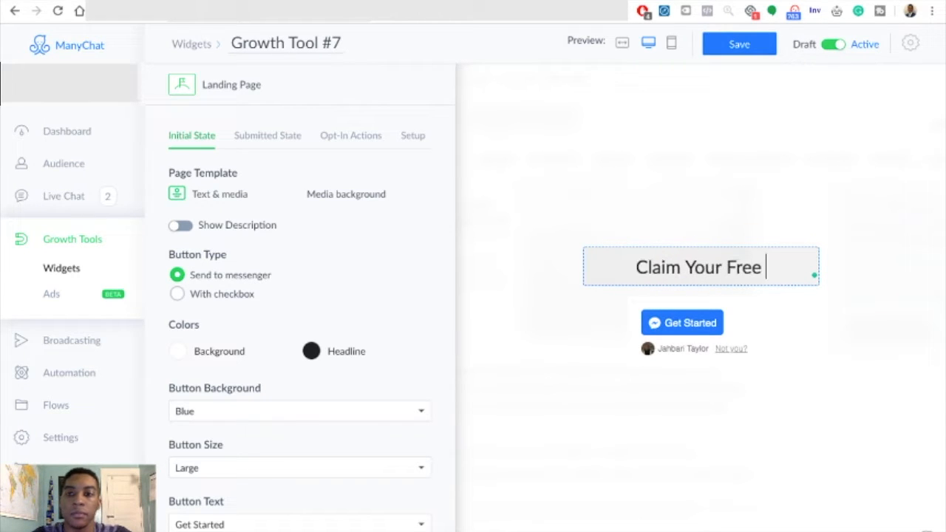
text(Training Now)
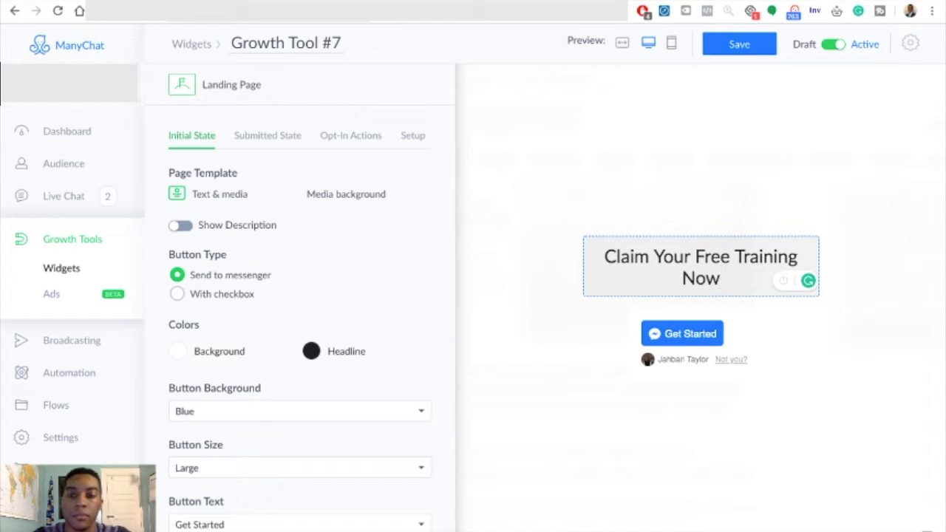
text(!)
click(785, 212)
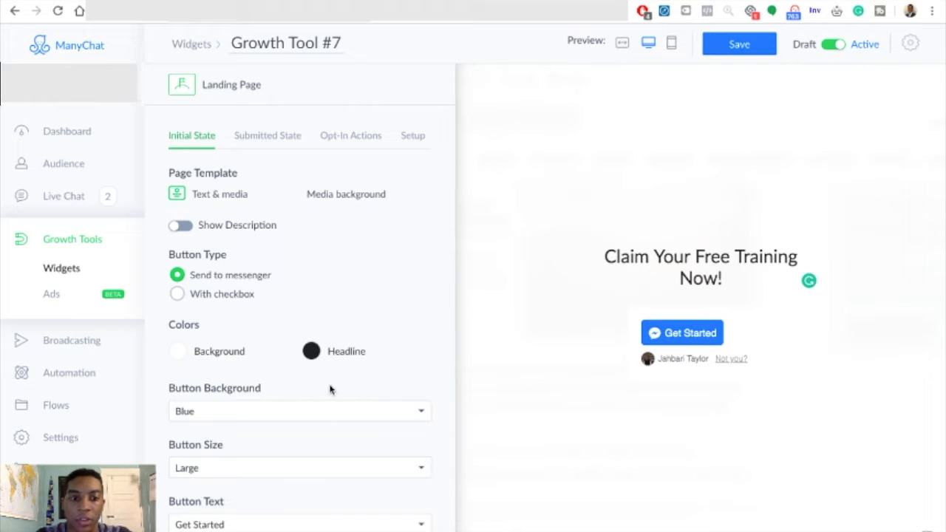
- Set the landing page's button text to "Send to Messenger"
scroll(330, 389, down, 3)
click(339, 356)
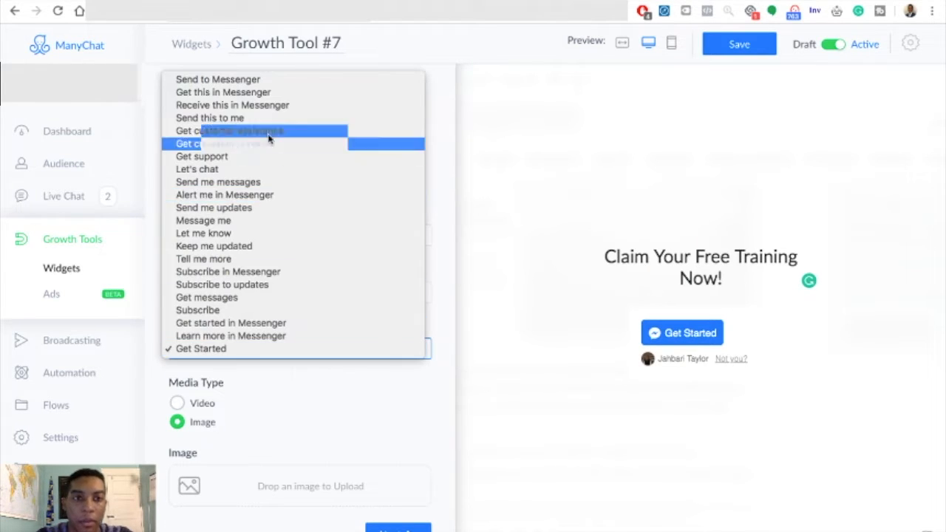
click(250, 83)
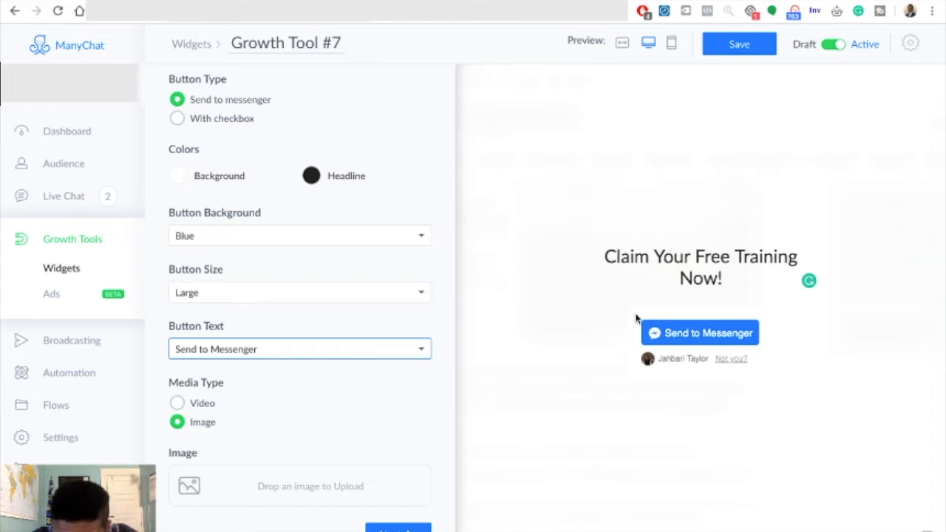
click(591, 304)
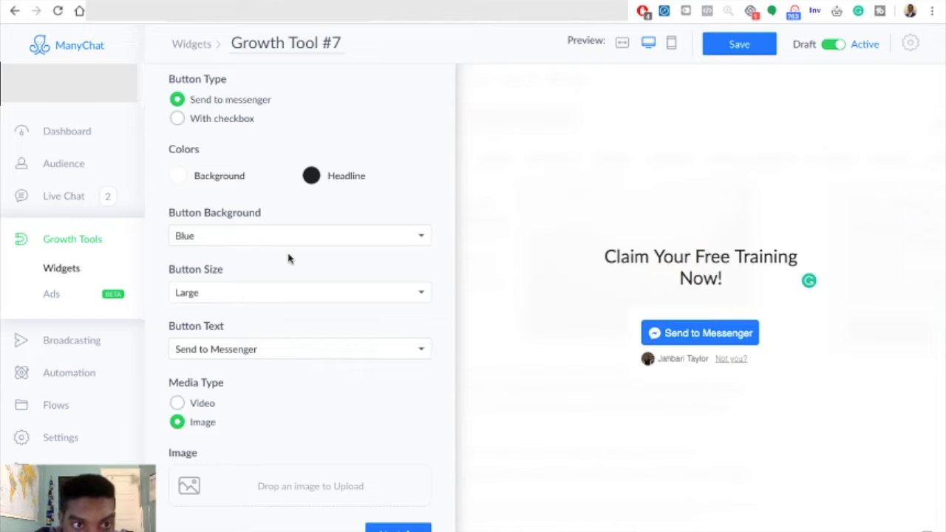
scroll(294, 273, up, 3)
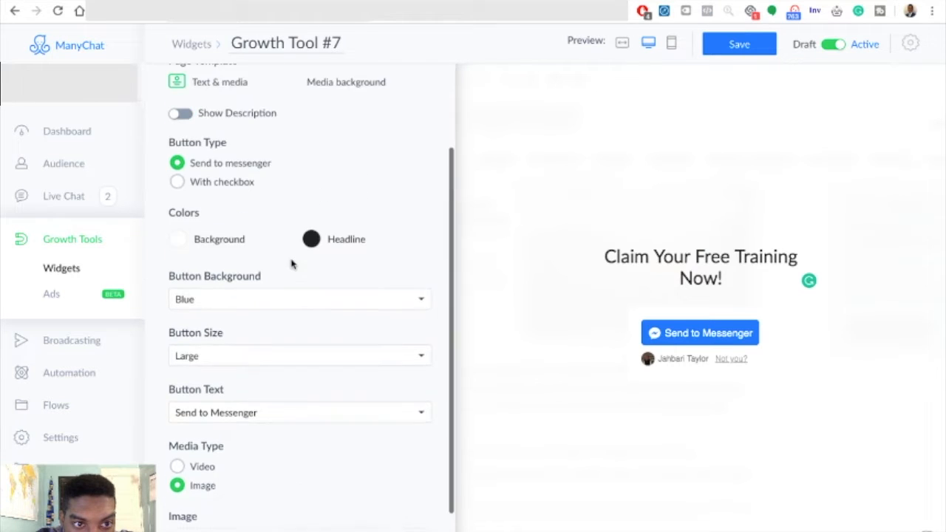
click(180, 293)
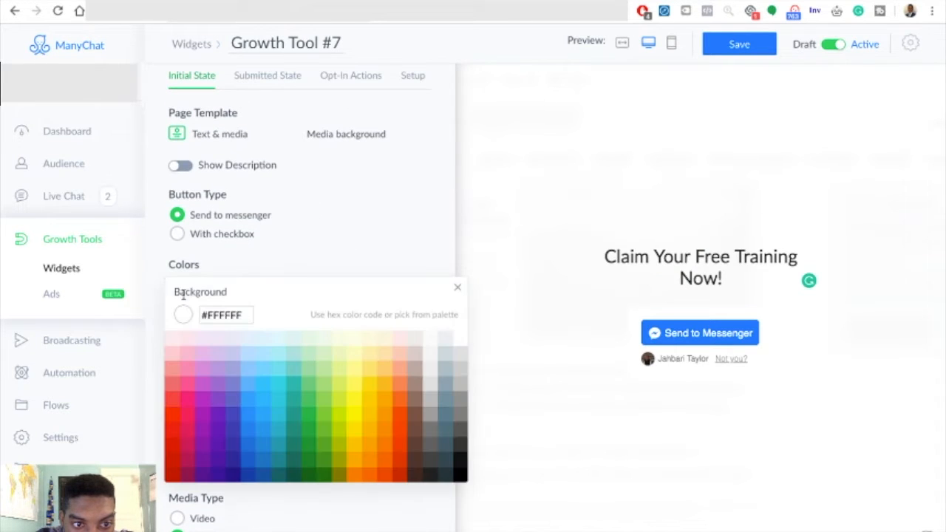
click(250, 251)
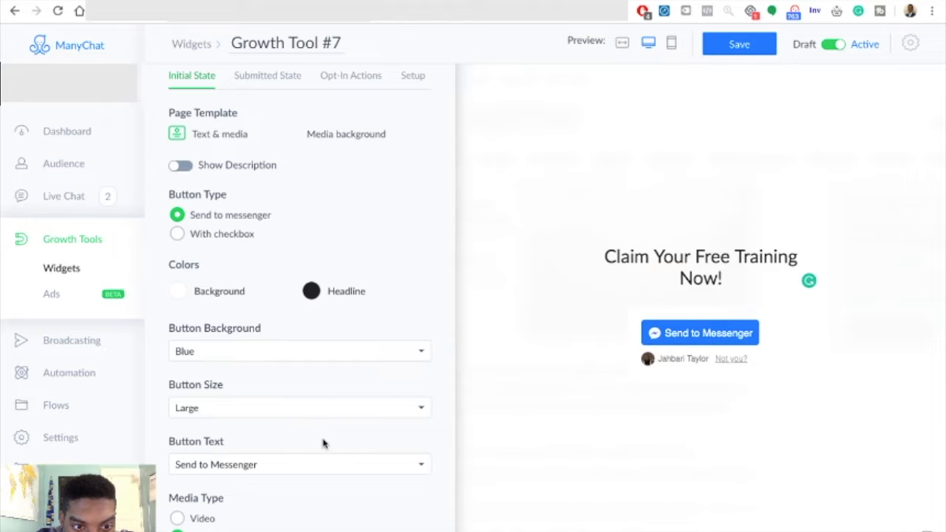
scroll(323, 444, down, 3)
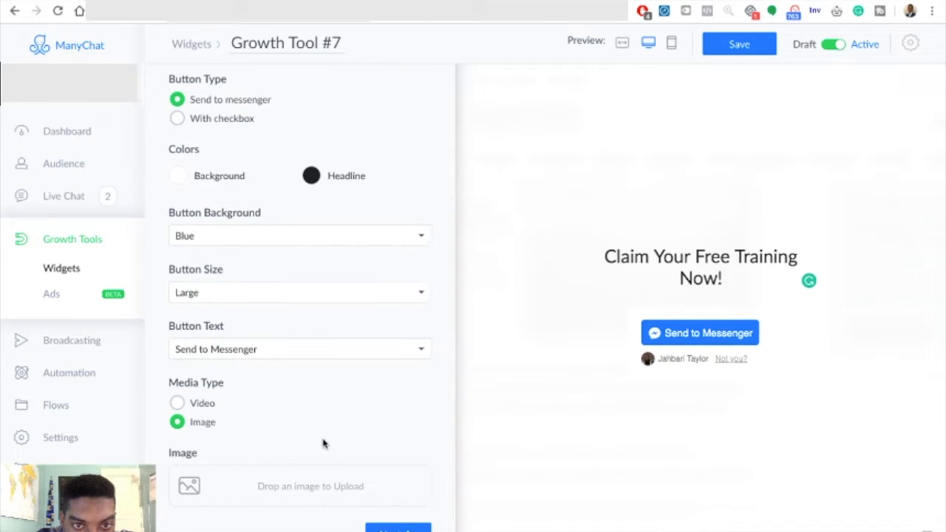
scroll(323, 443, up, 2)
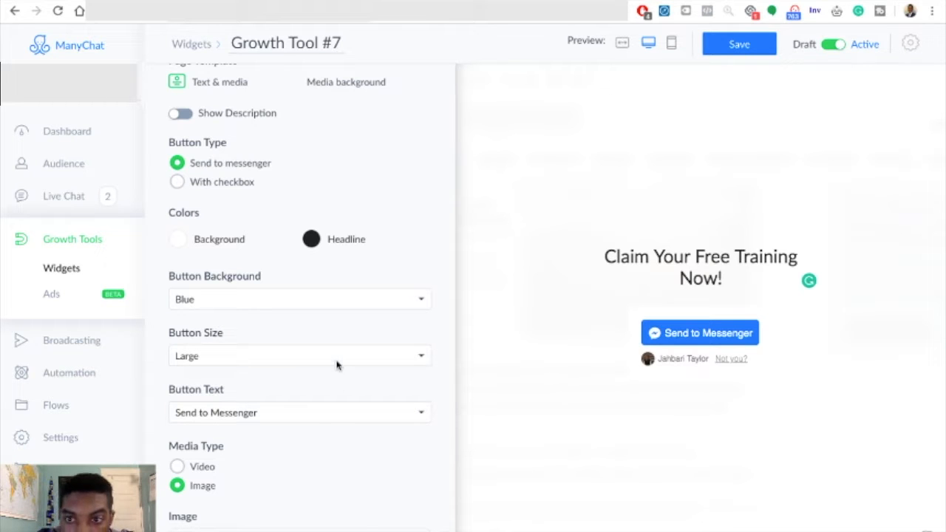
scroll(336, 364, up, 3)
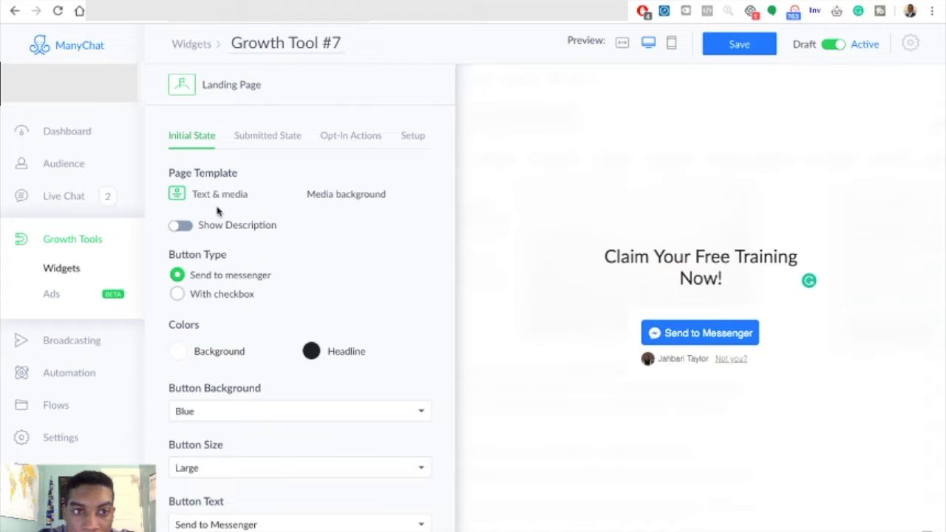
- Upload the Facebook and Instagram logos image to the landing page and set its placement to Above Description
scroll(307, 258, down, 3)
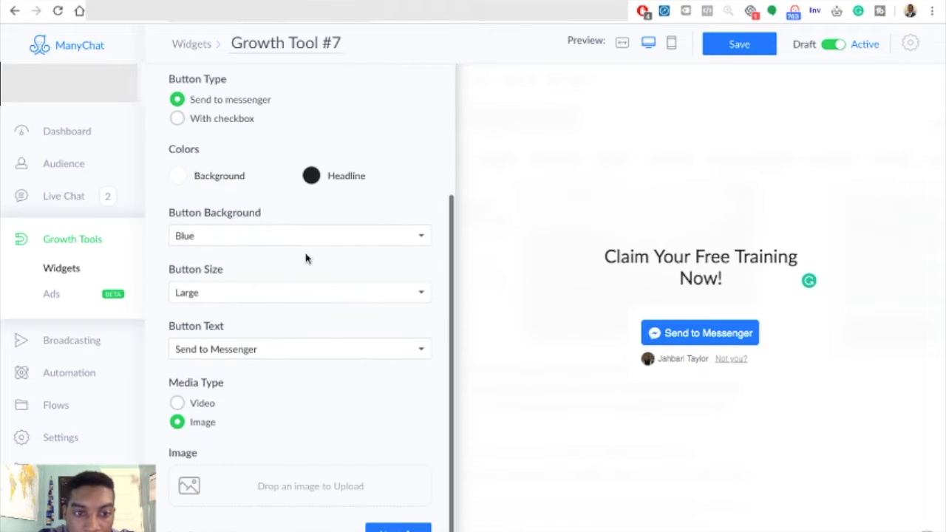
click(252, 488)
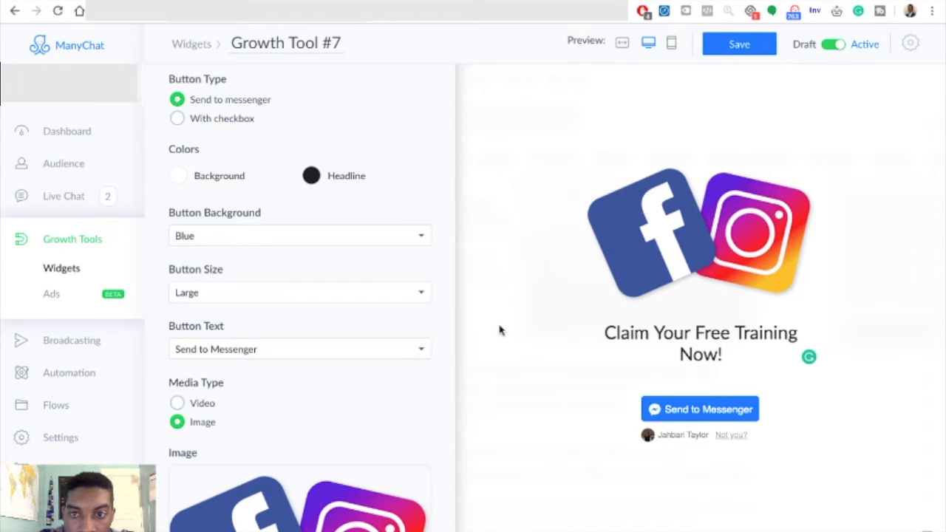
scroll(409, 416, down, 4)
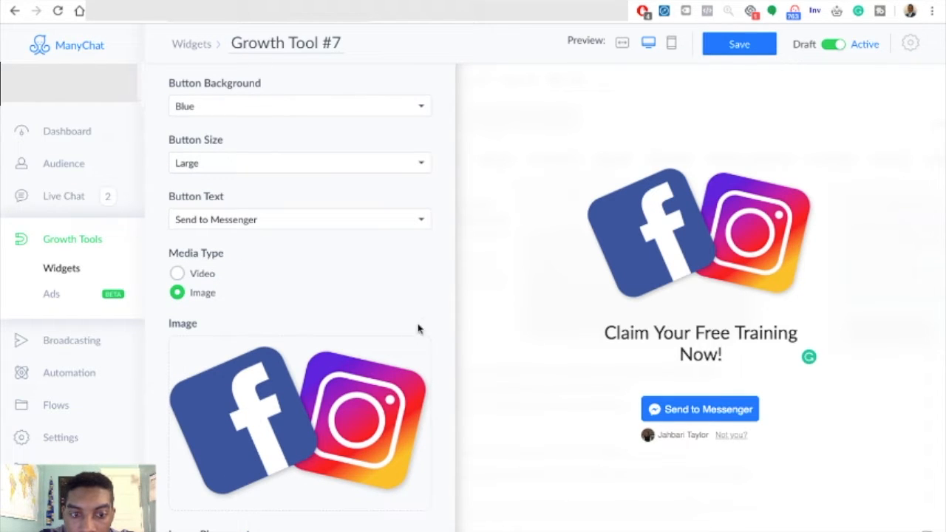
scroll(420, 324, down, 2)
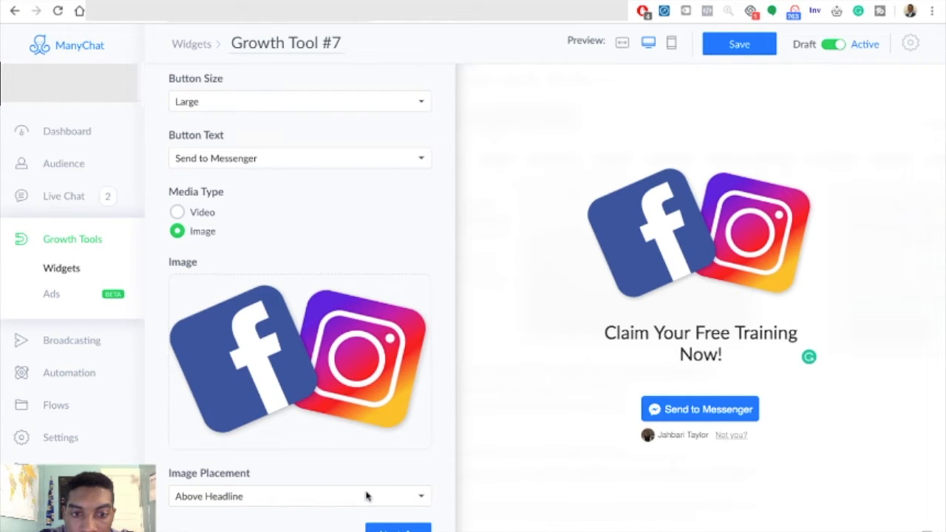
click(390, 498)
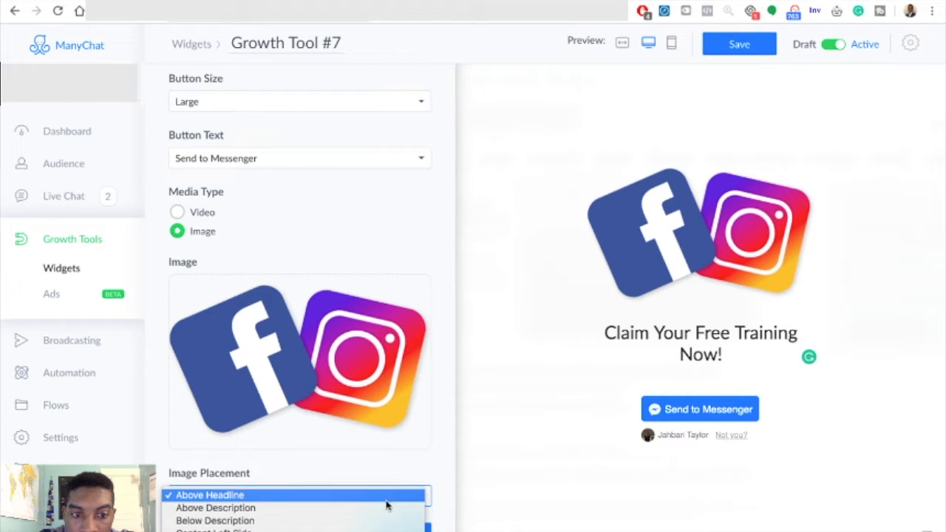
click(386, 508)
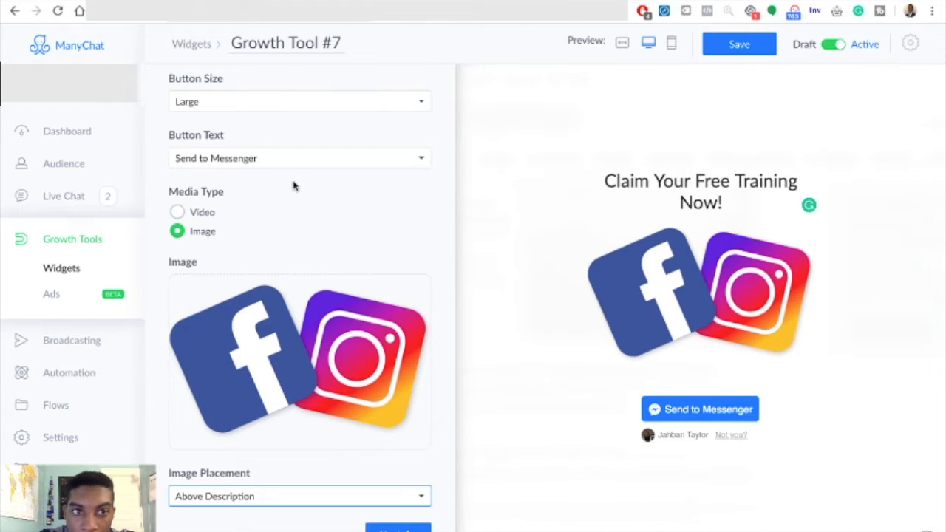
- Correct the submitted state's description to read "Open your Messenger App to claim your book!"
scroll(293, 185, up, 5)
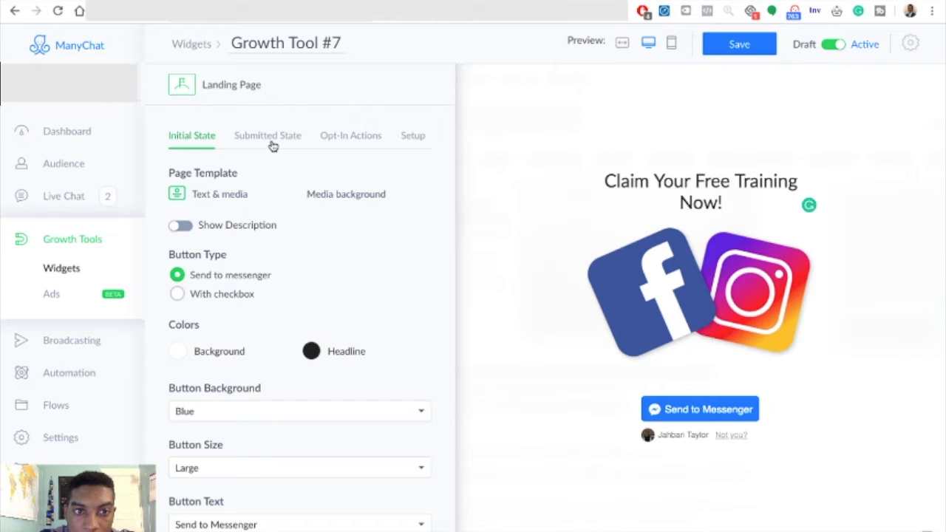
click(273, 141)
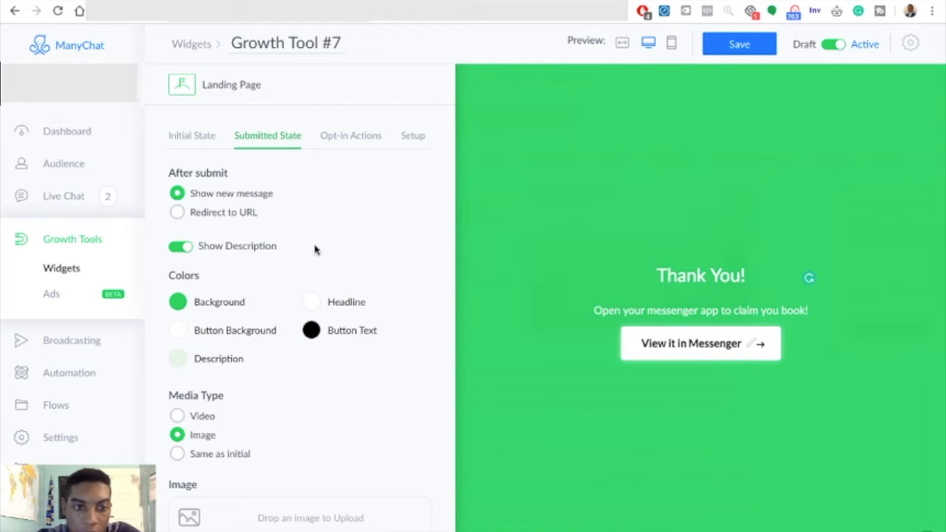
scroll(316, 249, down, 1)
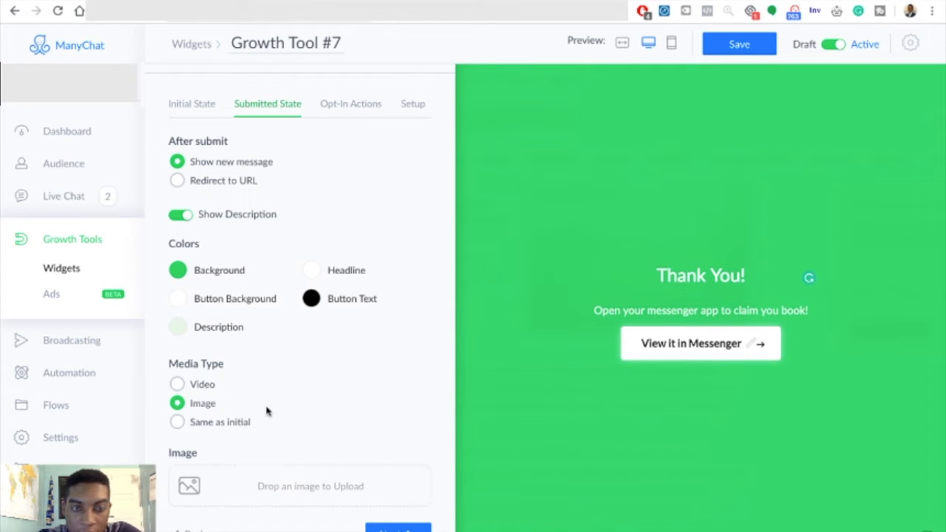
scroll(251, 347, up, 1)
click(642, 312)
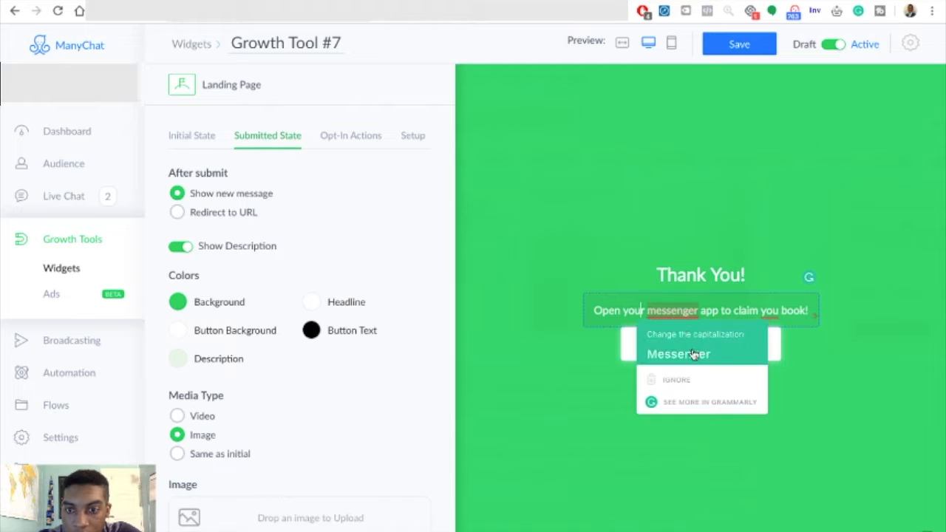
click(693, 352)
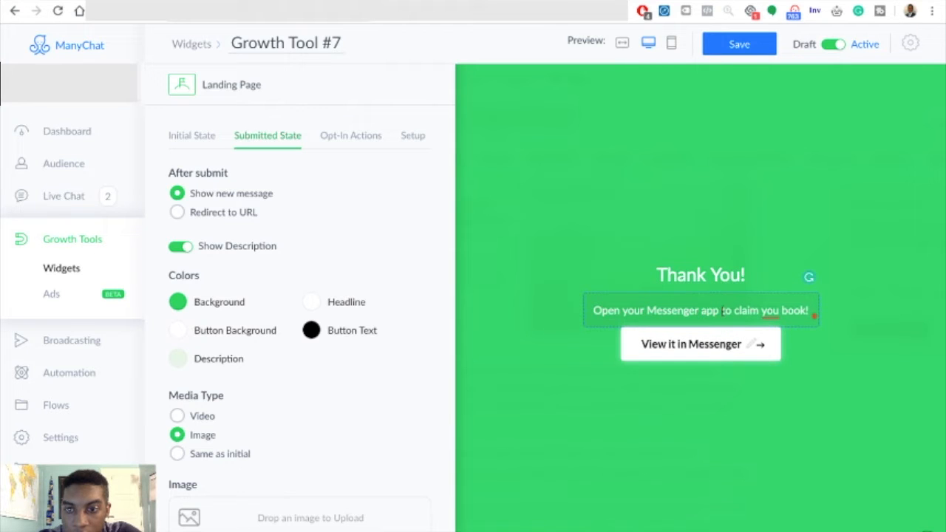
key(BackSpace)
text(A)
mouse_move(766, 307)
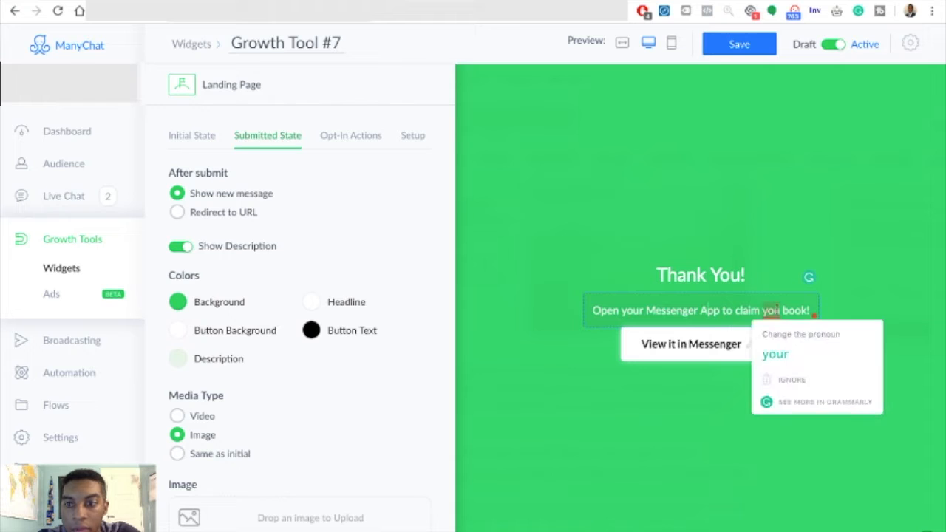
click(782, 353)
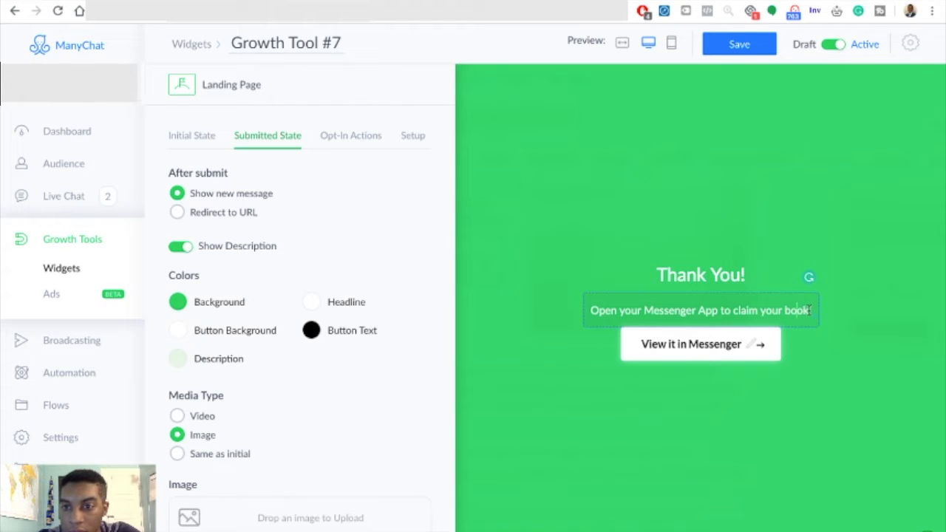
- Replace the word "book" with "training" in the thank-you description
key(BackSpace)
key(BackSpace)
key(BackSpace)
key(BackSpace)
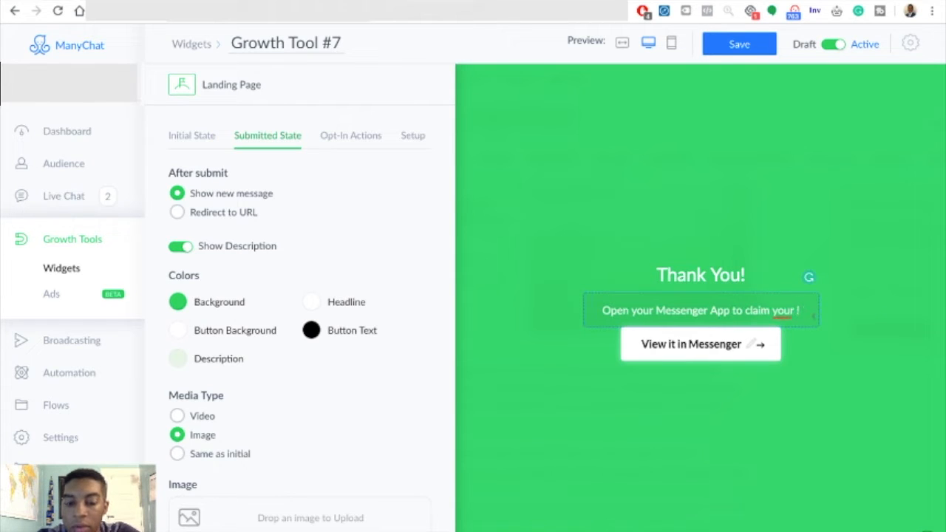
text(traing)
key(BackSpace)
text(ing)
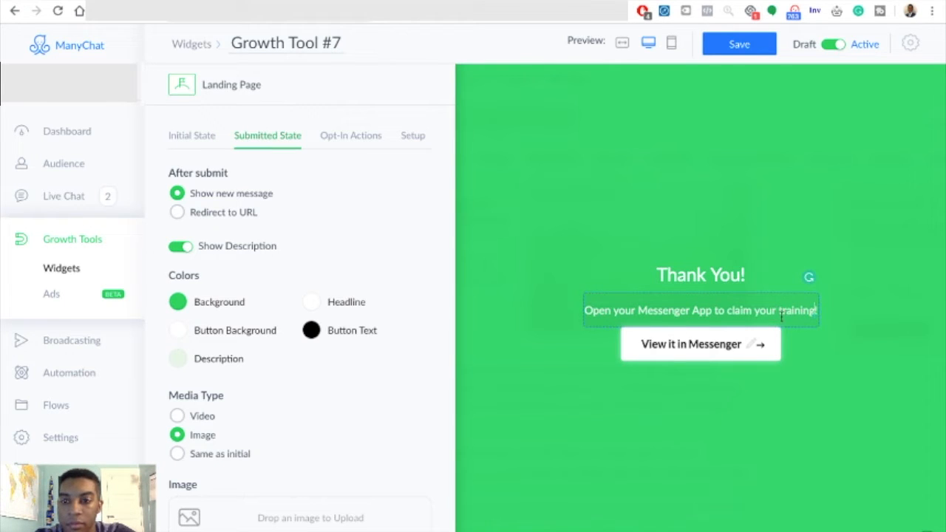
click(839, 336)
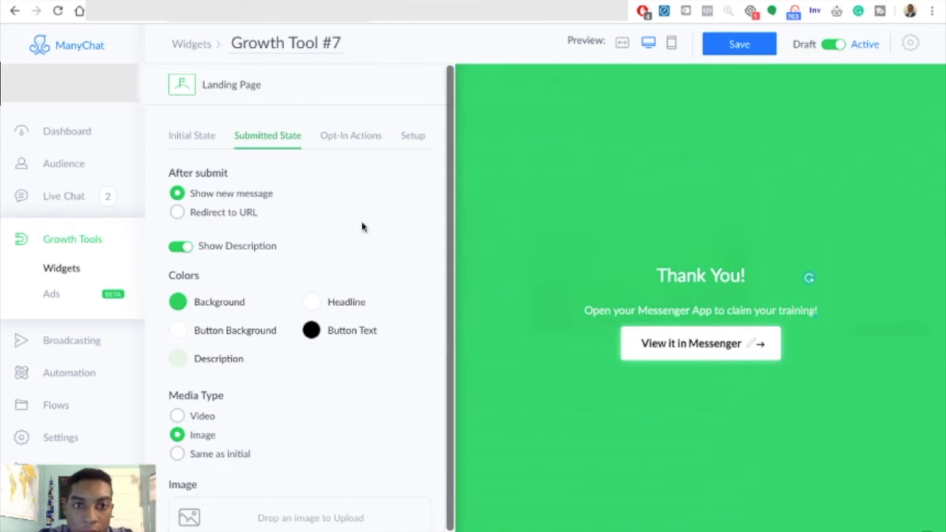
- Go to the landing page's opt-in actions and save the changes made to Growth Tool #7
click(353, 139)
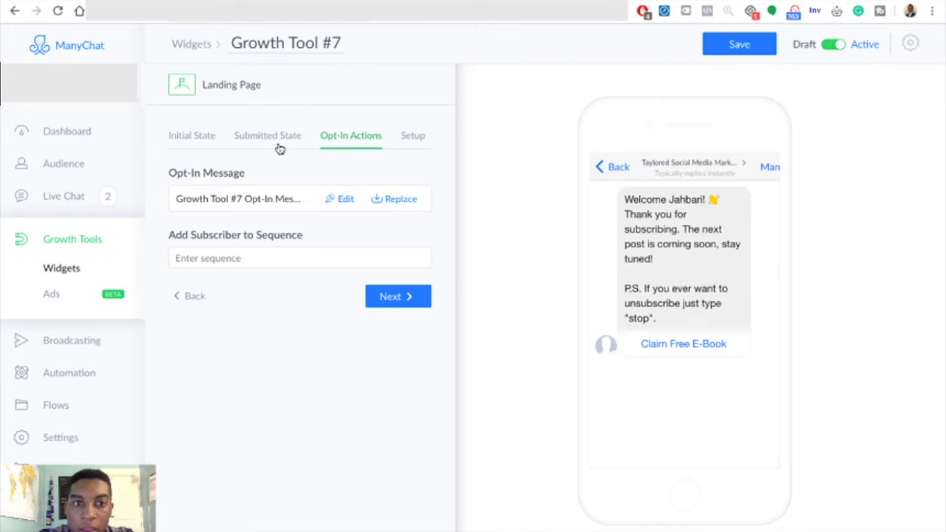
click(198, 144)
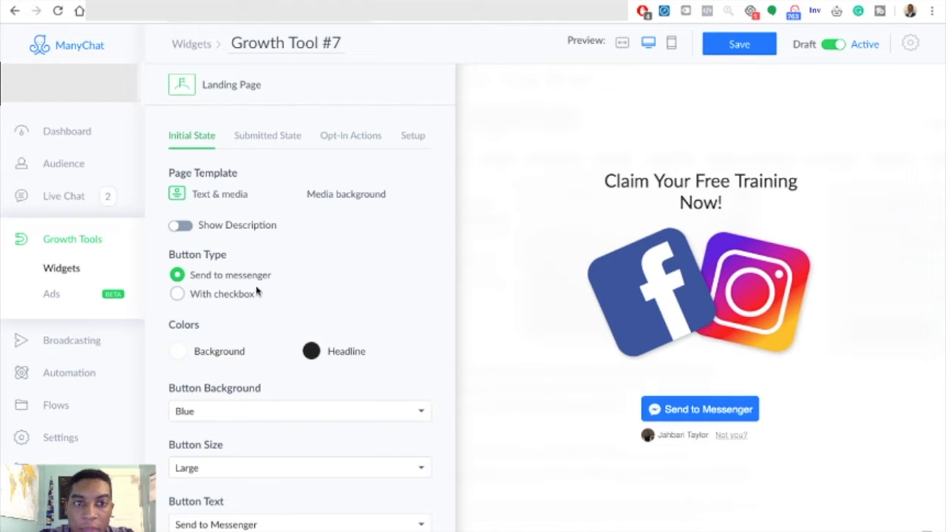
click(270, 138)
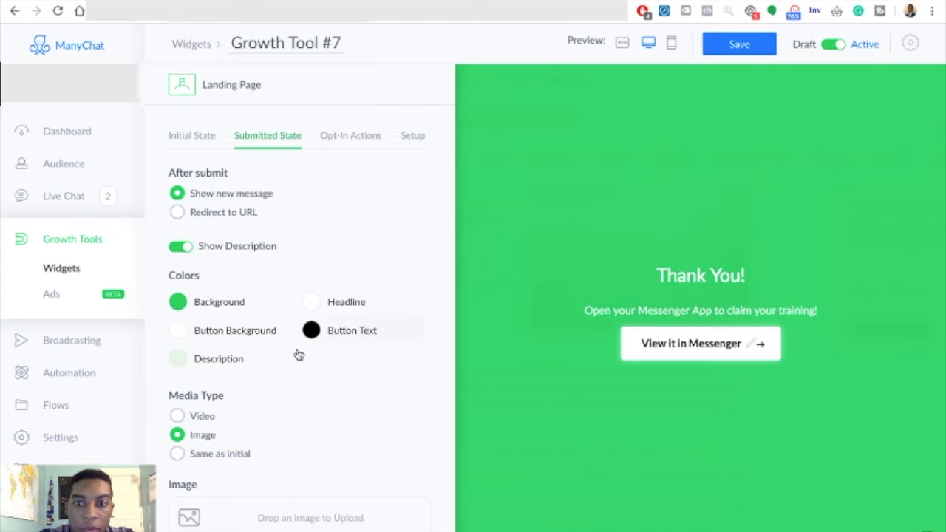
click(353, 144)
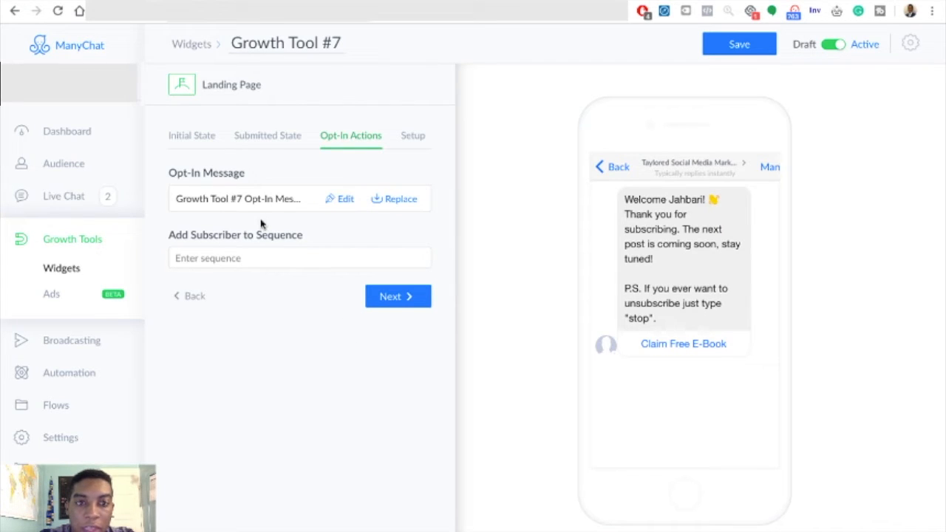
click(263, 200)
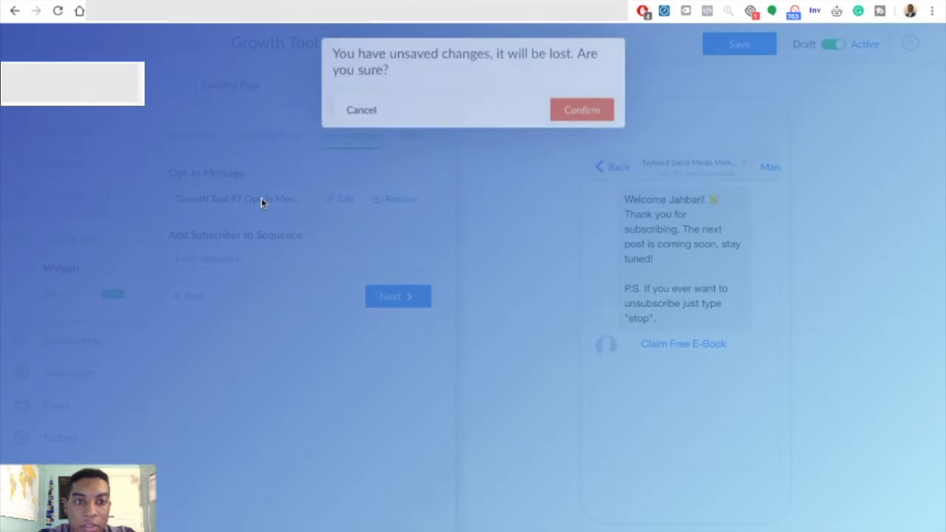
click(379, 122)
click(749, 50)
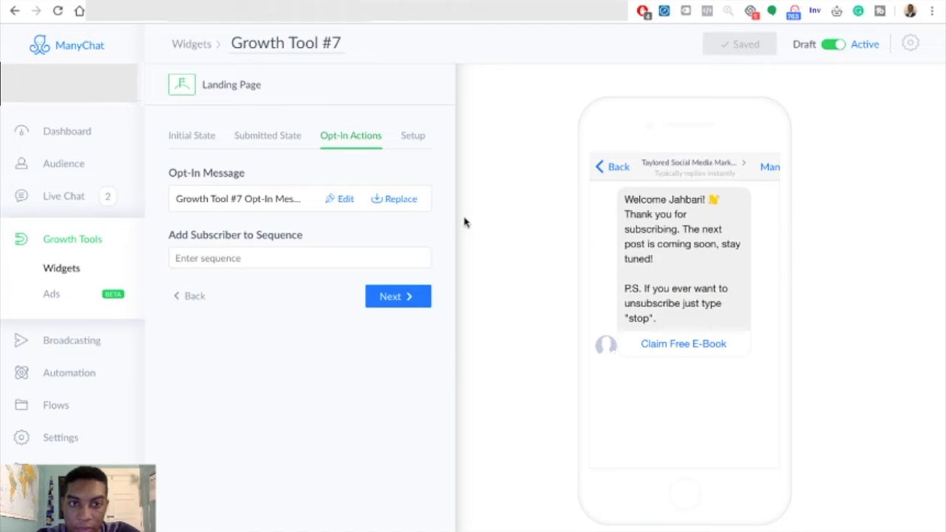
- Rewrite the opt-in message as "Hey First Name! Glad you are interest in learning more about facebook advertising and chatbots." and delete its Claim Free E-Book button
click(308, 201)
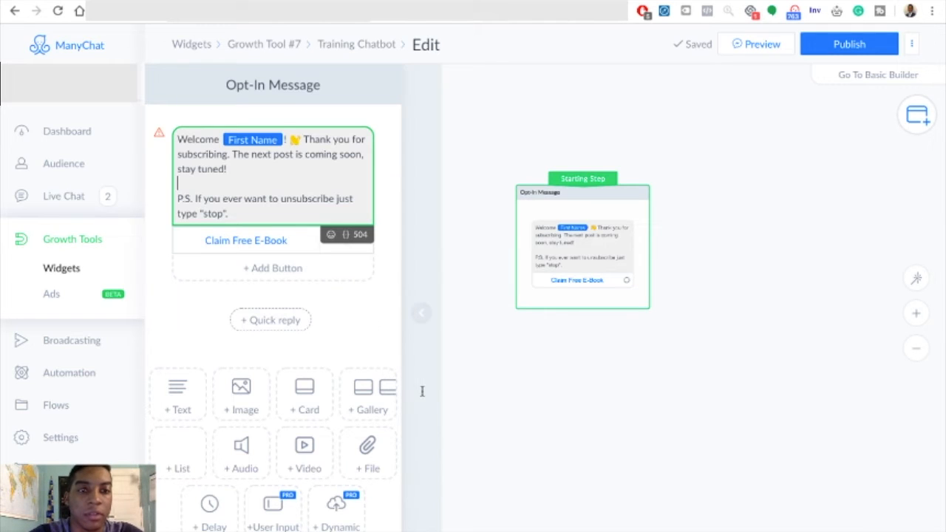
click(248, 171)
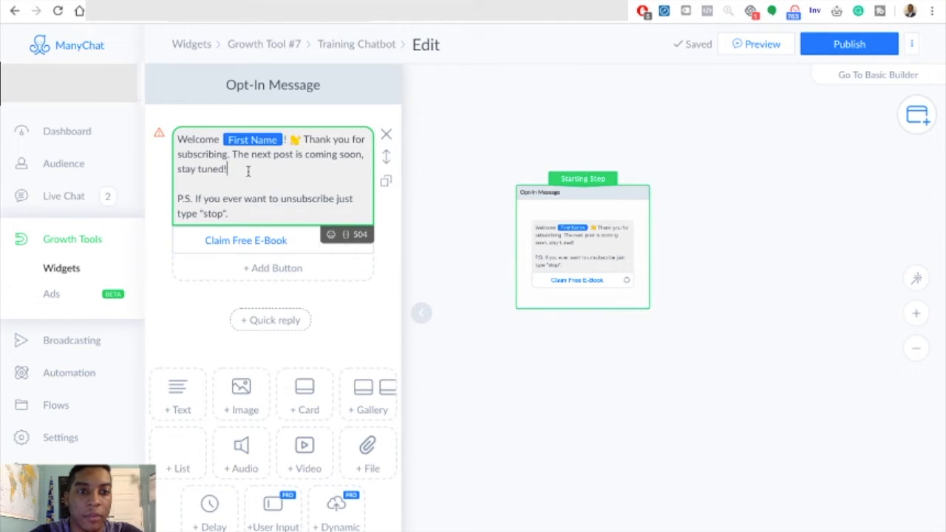
drag(241, 170, 302, 133)
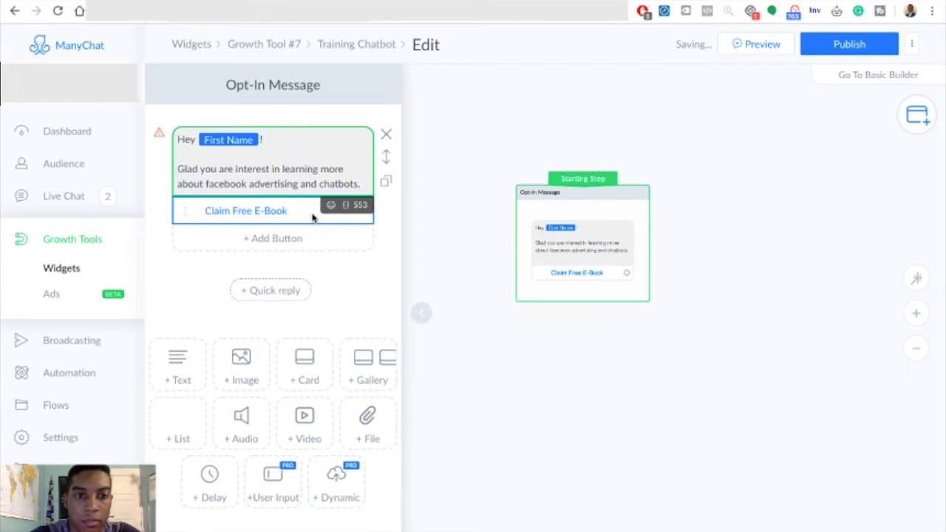
click(312, 212)
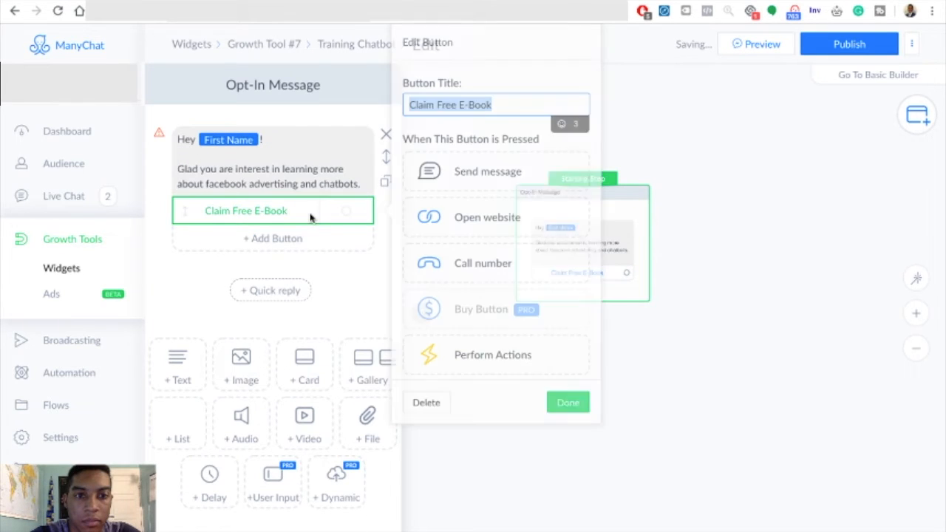
click(426, 402)
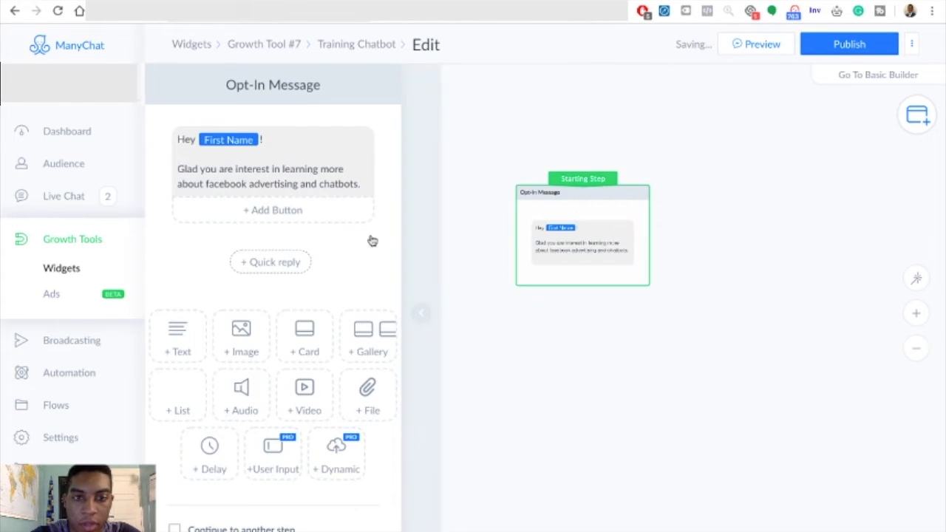
- Add a second text block reading "Checkout some of the options below to claim your training!"
click(181, 329)
click(244, 272)
click(255, 263)
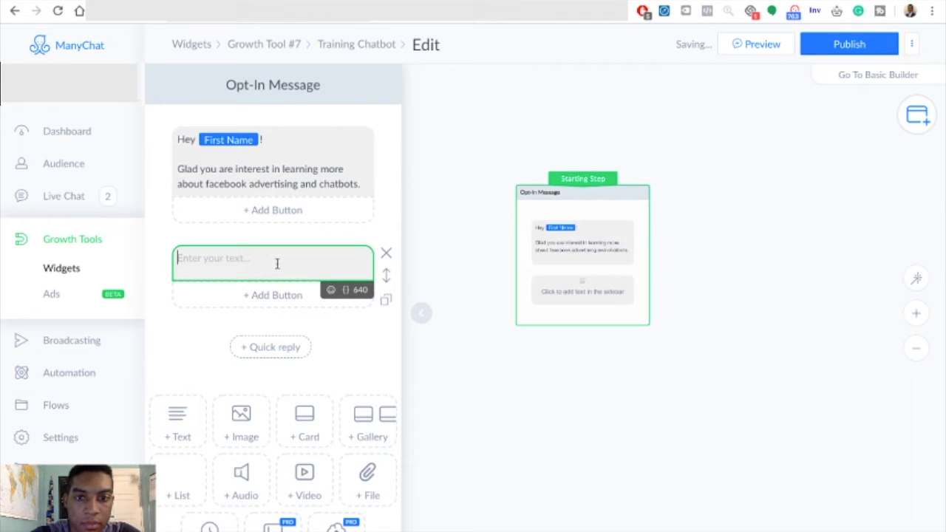
click(361, 182)
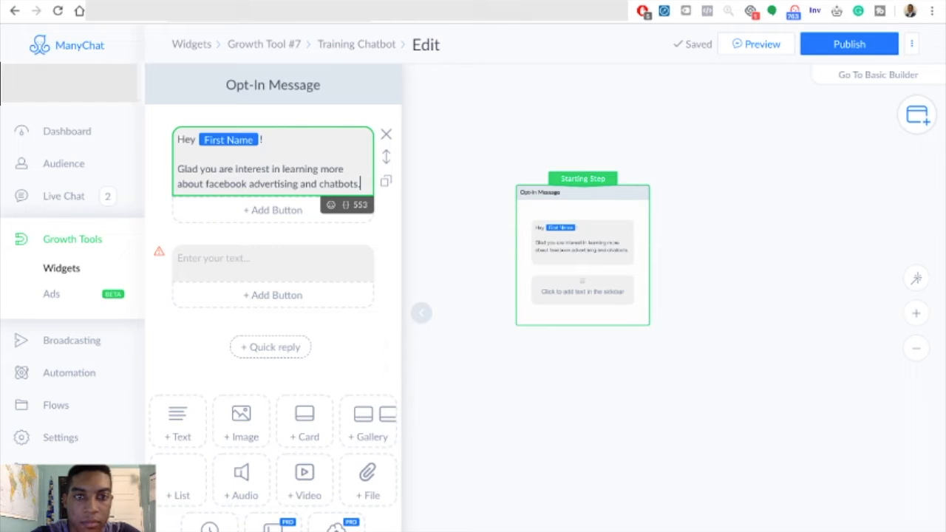
click(290, 258)
text(Checkout some of the options below to claim your training!)
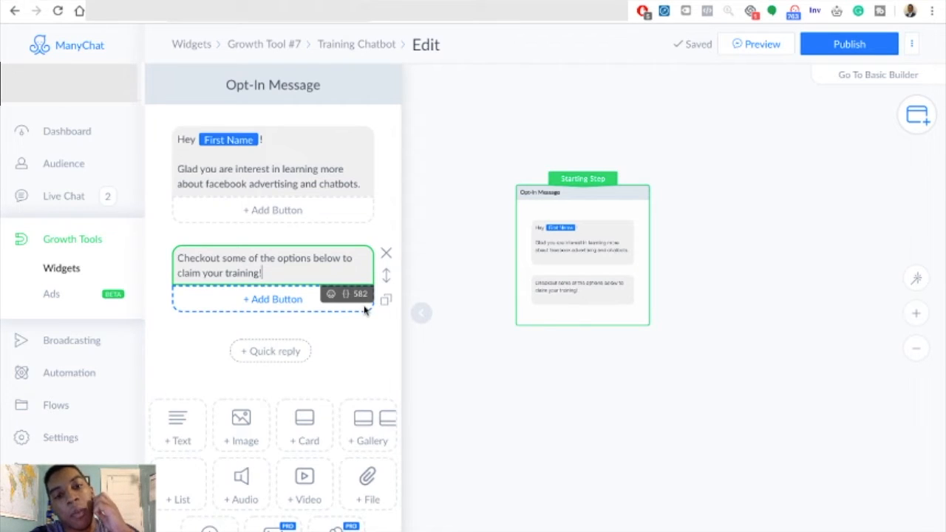
- Add a gallery block below the claim-your-training text and go to its second card
click(385, 281)
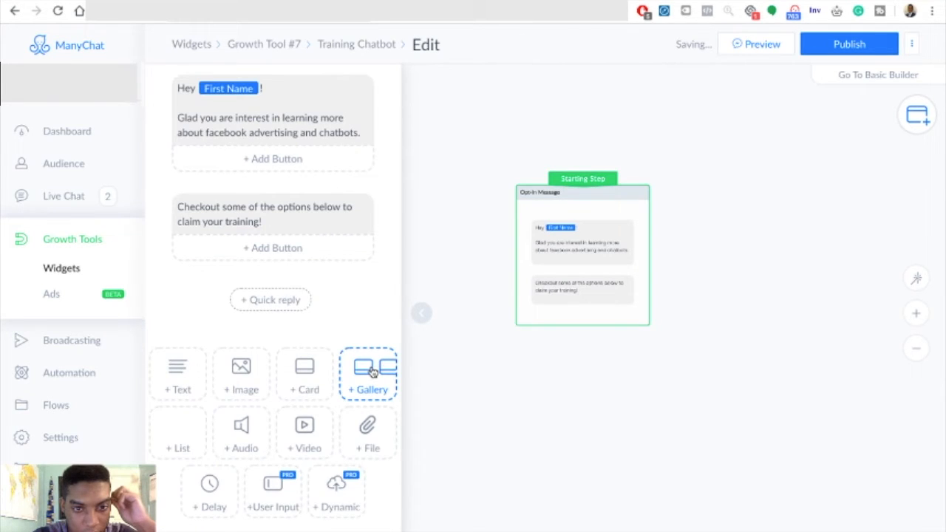
click(372, 373)
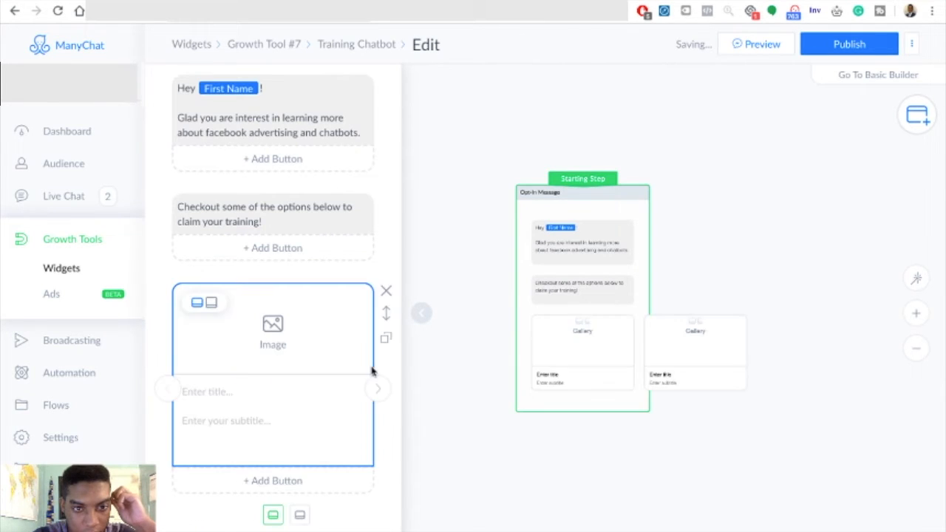
scroll(333, 332, down, 1)
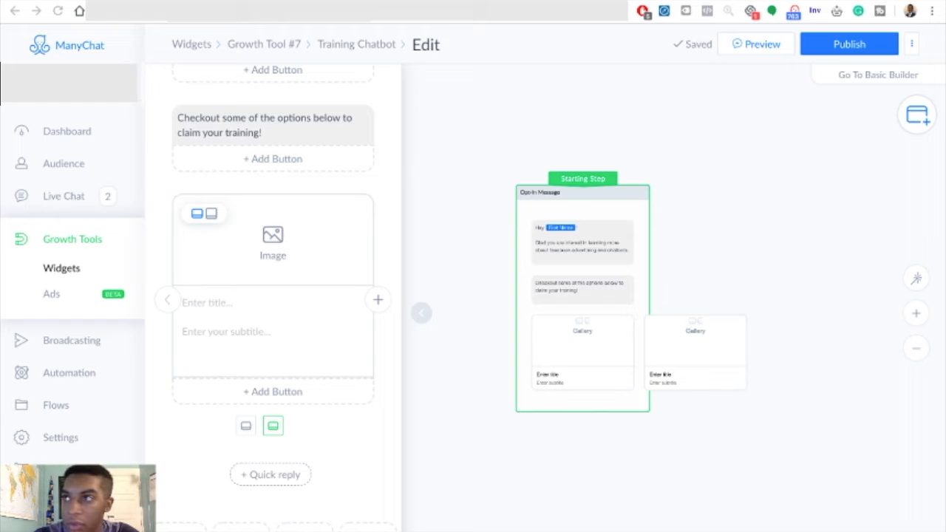
click(262, 333)
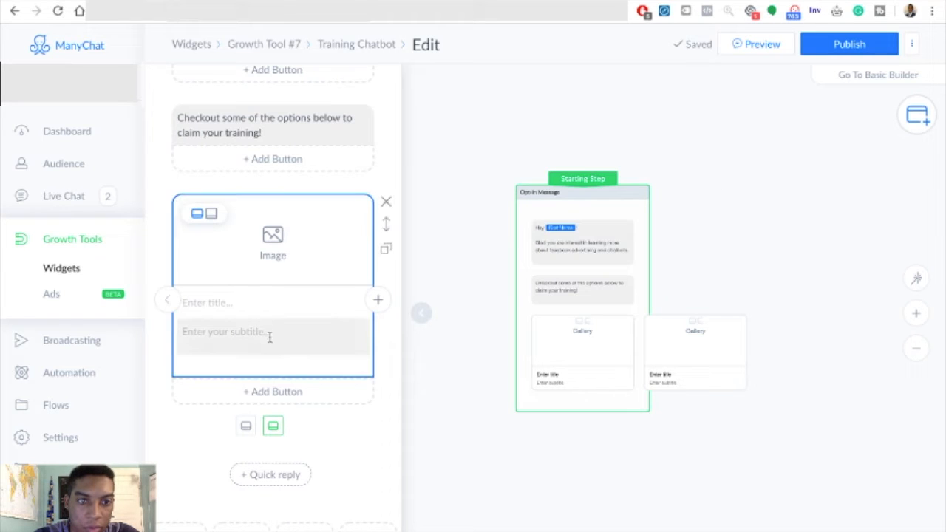
- Add a button to the second gallery card that opens the YouTube channel's website address, keeping the Native webview size
click(291, 393)
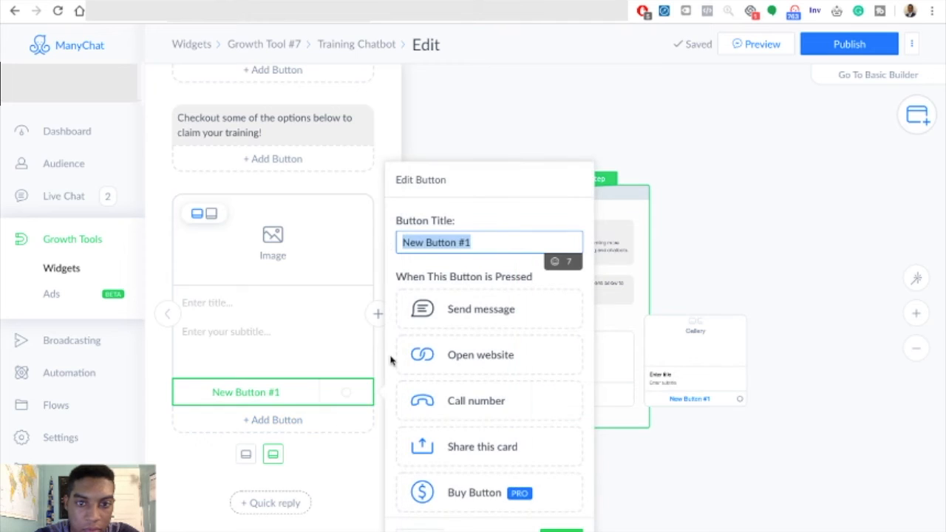
click(461, 356)
click(485, 383)
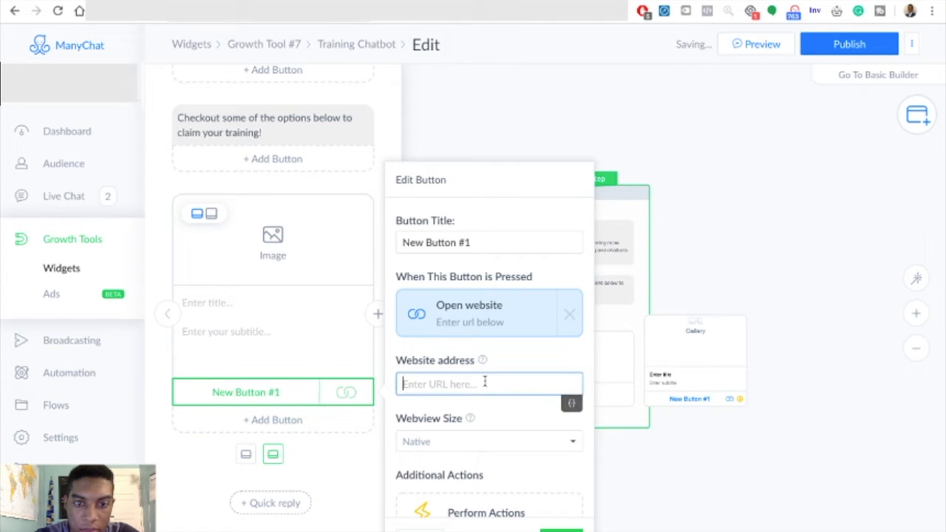
text(https://www.youtube.com/channel/UCgwp7OUqIJQpUE96kbSei3w)
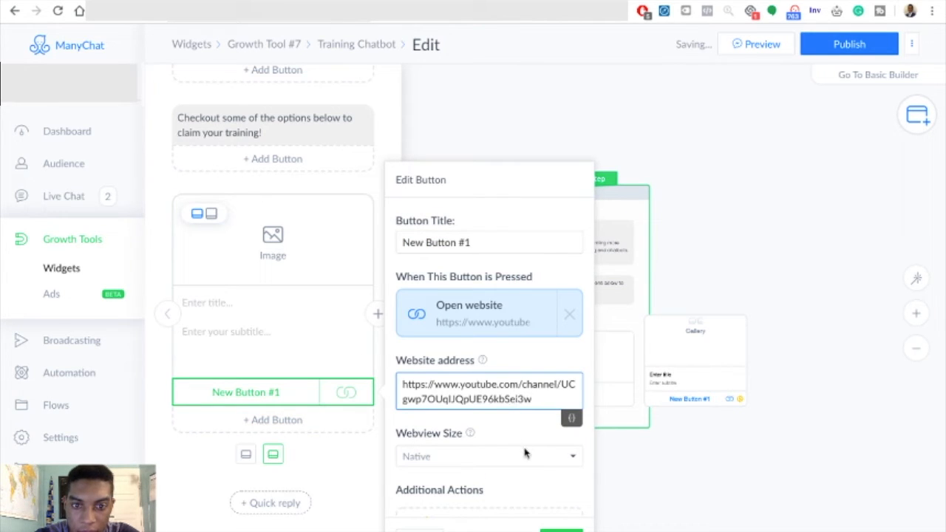
click(525, 453)
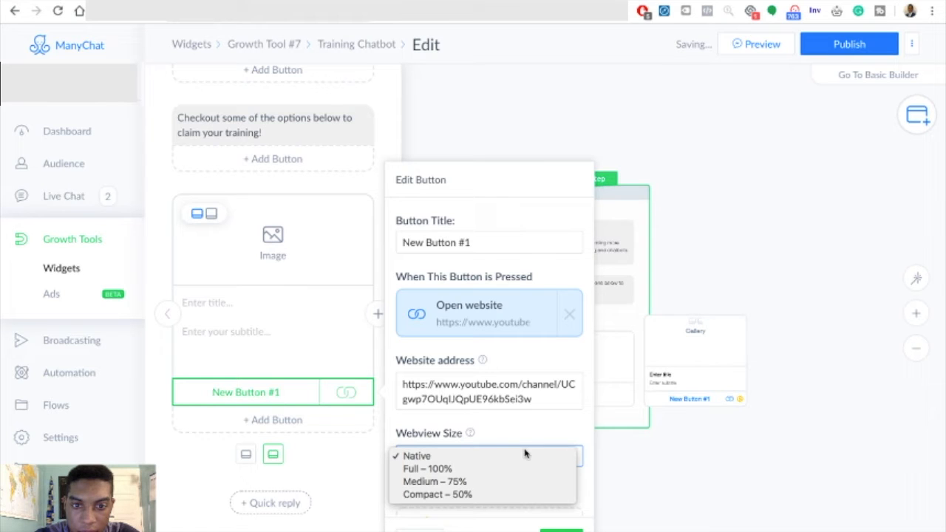
click(539, 431)
scroll(543, 430, down, 1)
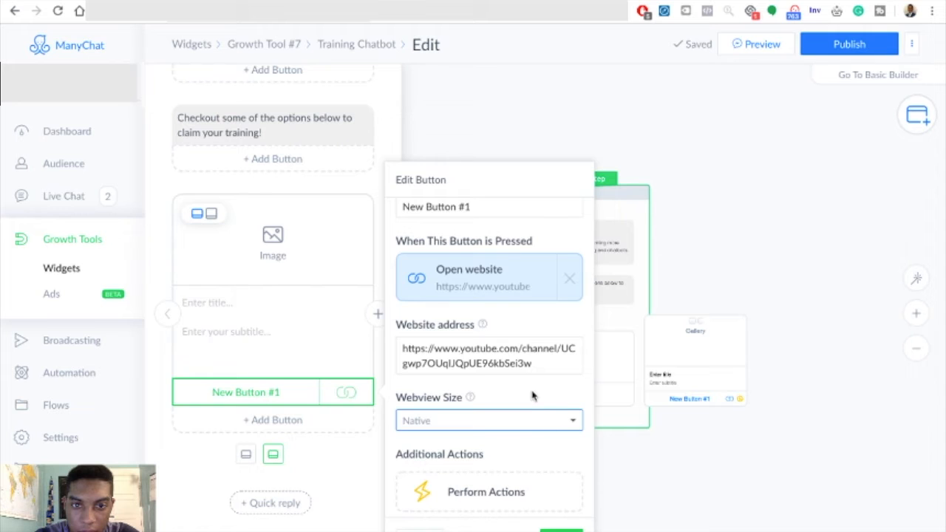
click(291, 332)
- Add a button to the first gallery card that opens the YouTube channel's website address
click(167, 282)
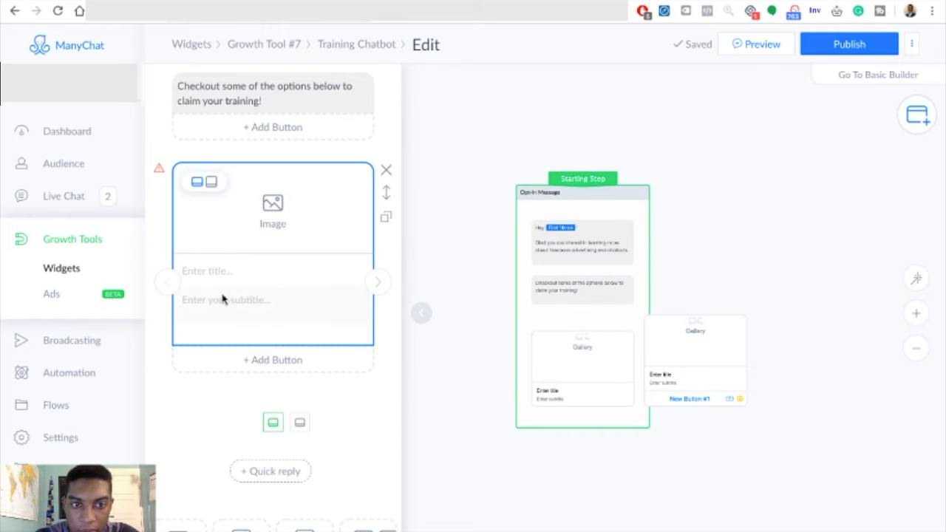
click(281, 362)
click(420, 351)
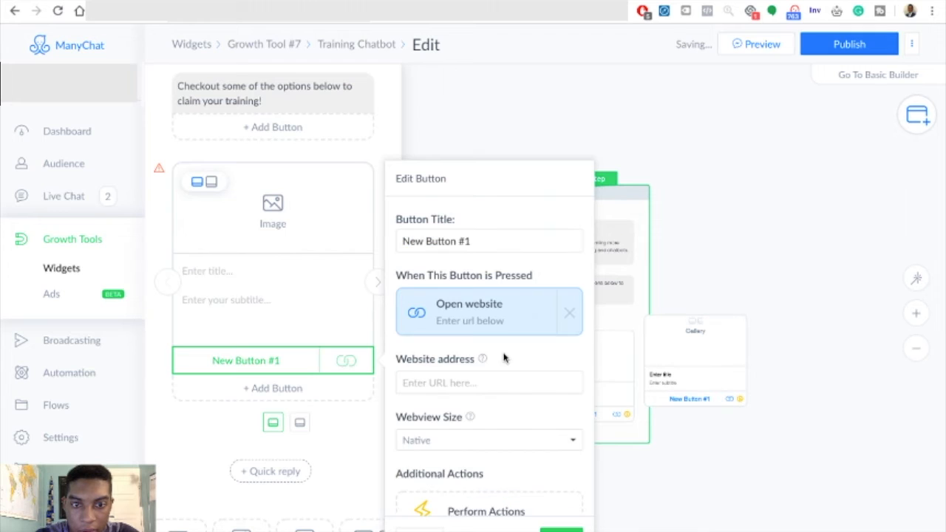
click(478, 382)
text(https://www.youtube.com/channel/UCgwp7OUqIJQpUE96kbSei3w)
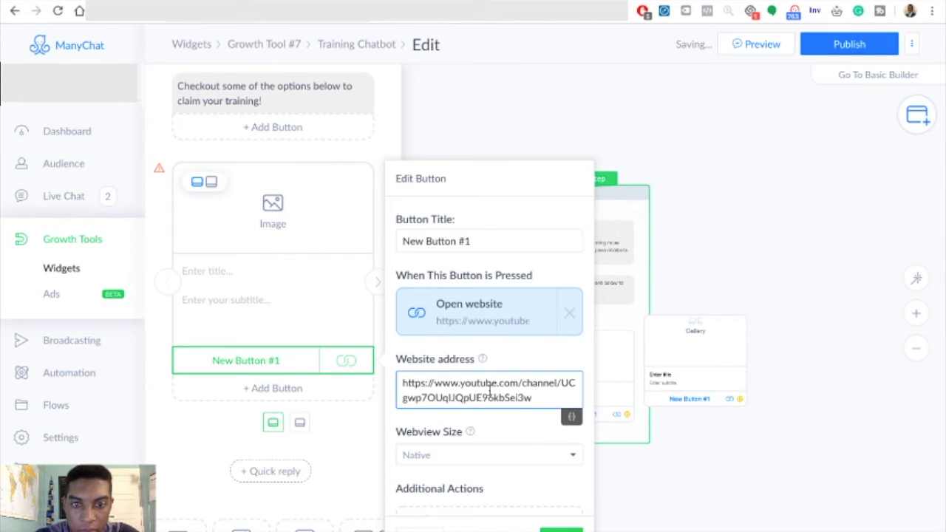
- Title the first gallery card's button "Subscribe To The YouTube"
triple_click(481, 244)
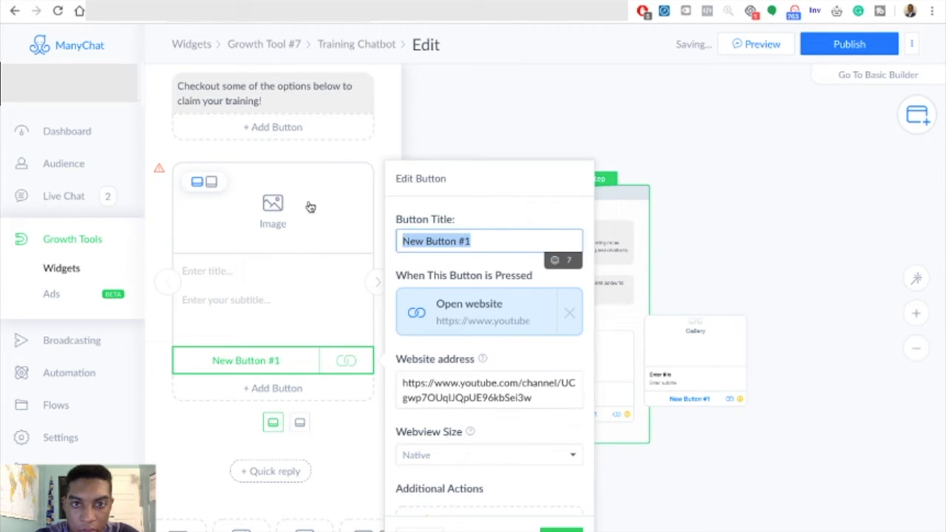
text(Y)
key(BackSpace)
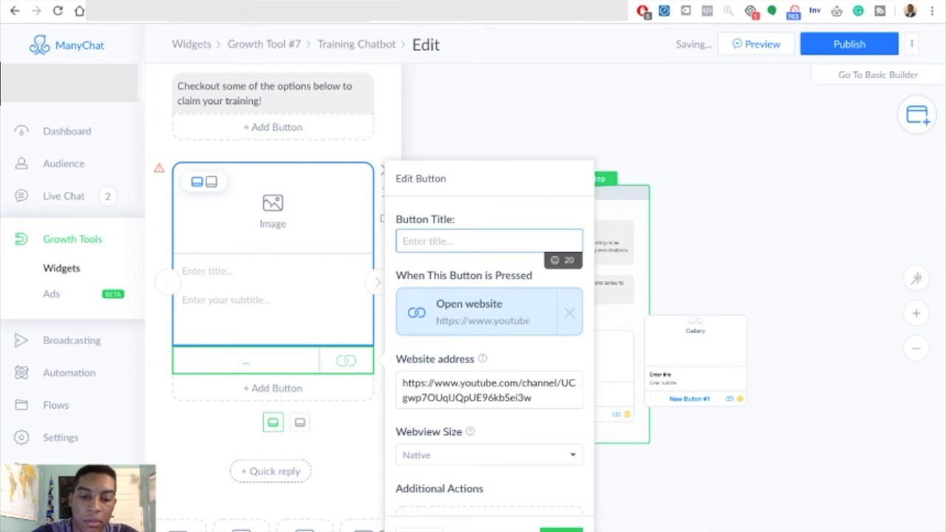
text(Subs)
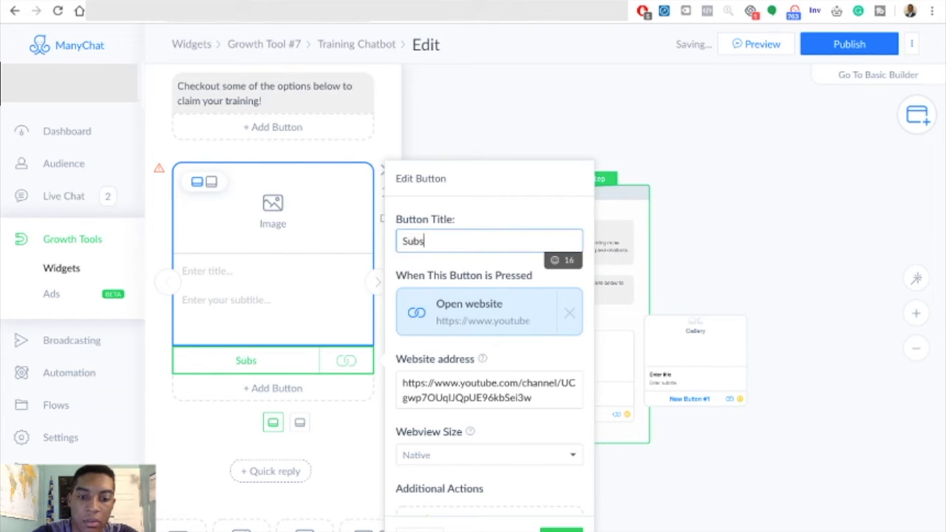
text(cribe )
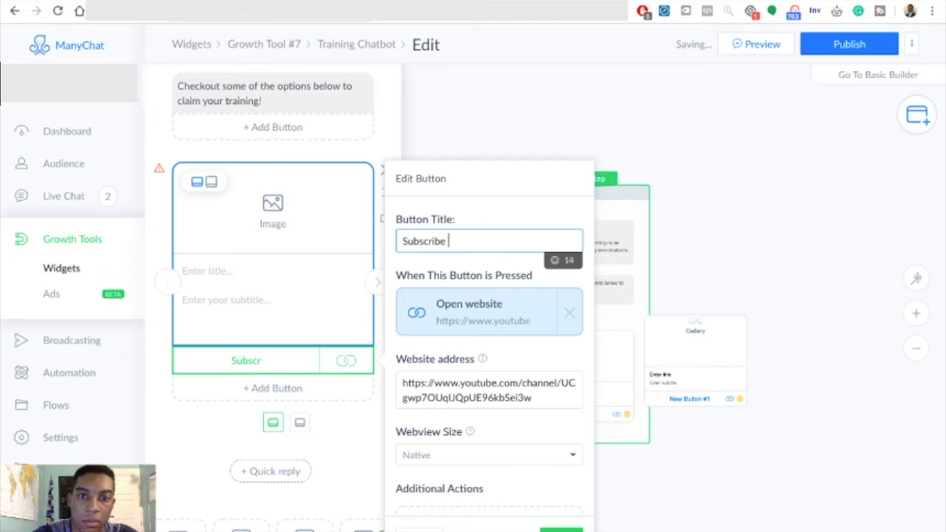
text(To The )
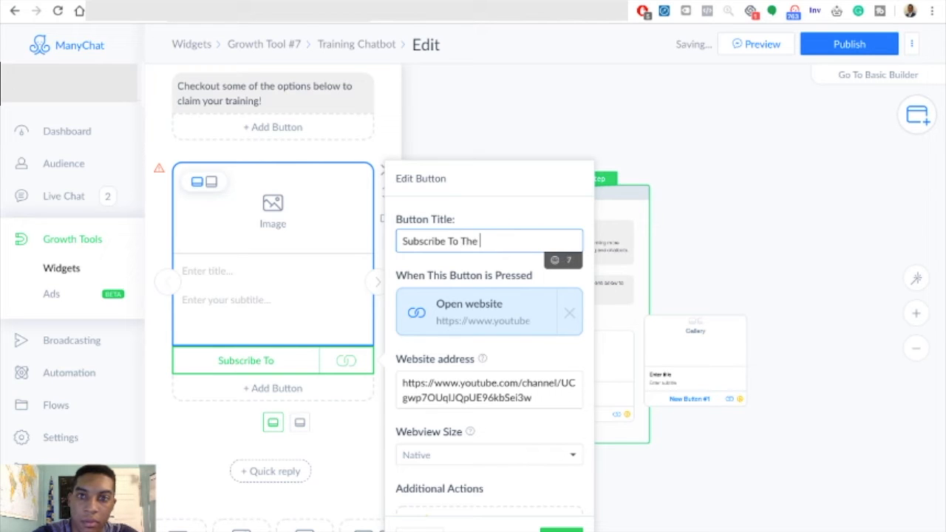
text(Youtu)
key(BackSpace)
key(BackSpace)
text(Tube)
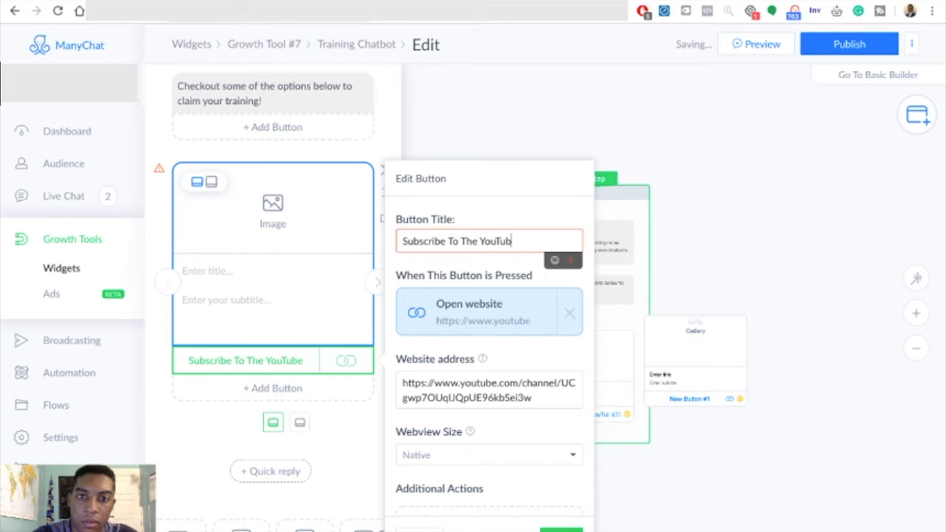
- Shorten the first card's button title to "Subscribe on YouTube" and finish editing the button
drag(487, 242, 445, 241)
key(BackSpace)
text(ON)
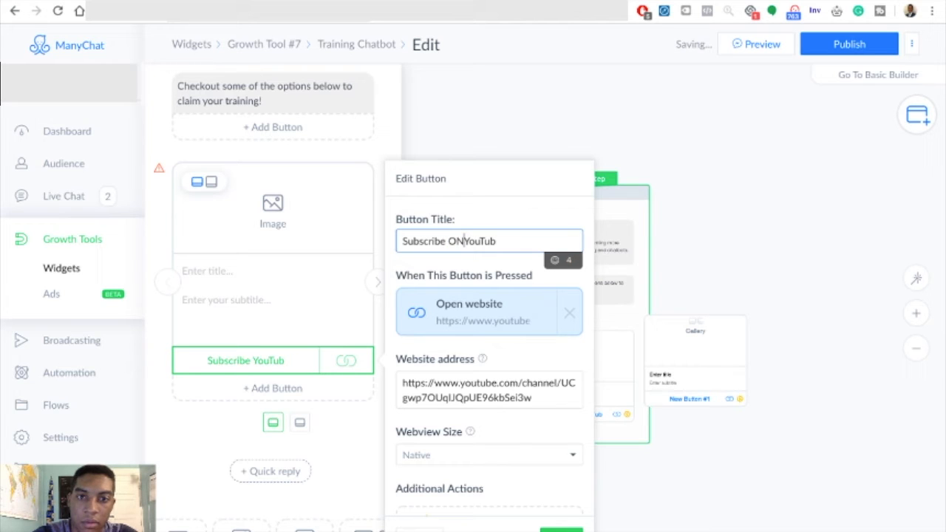
key(BackSpace)
key(BackSpace)
text(on)
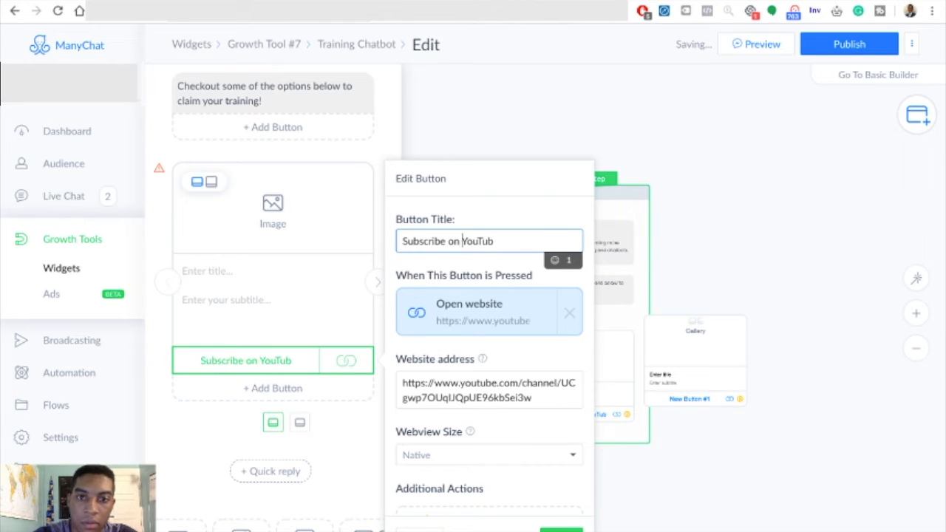
click(510, 241)
text(e)
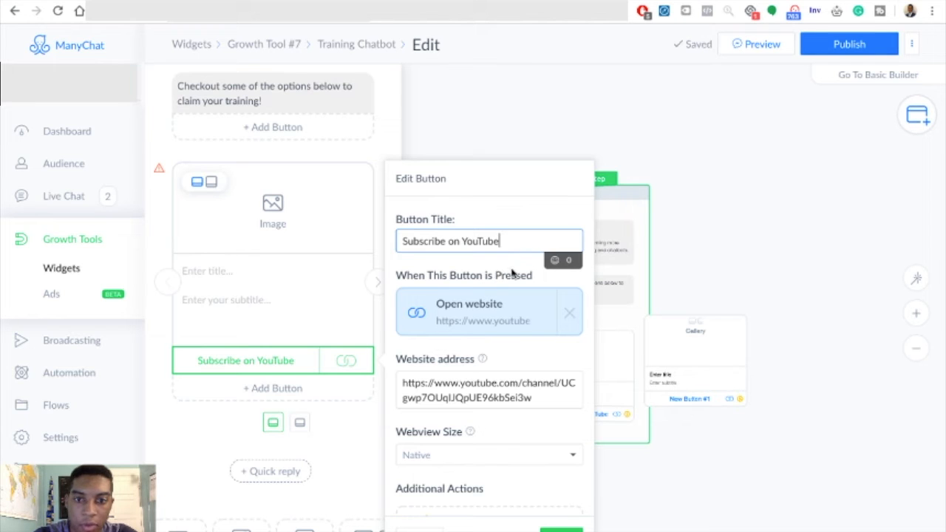
click(512, 274)
scroll(552, 495, down, 1)
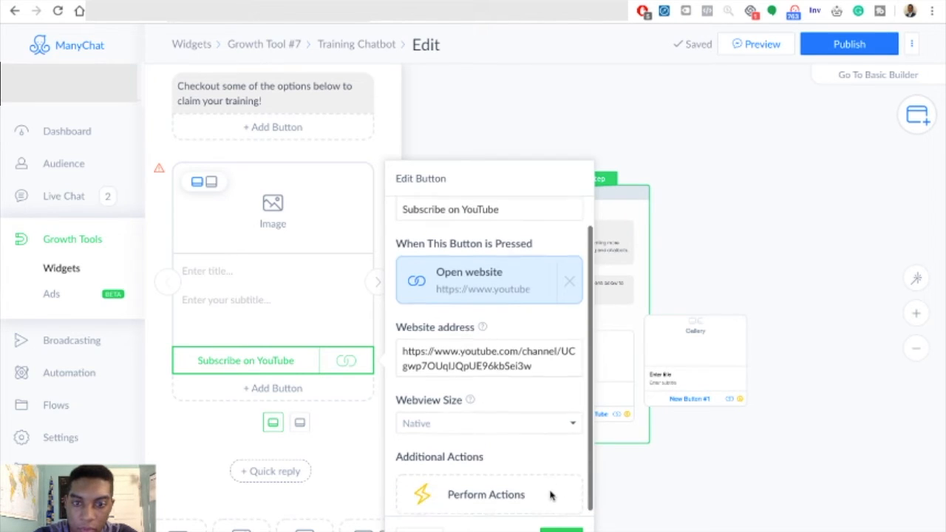
click(561, 530)
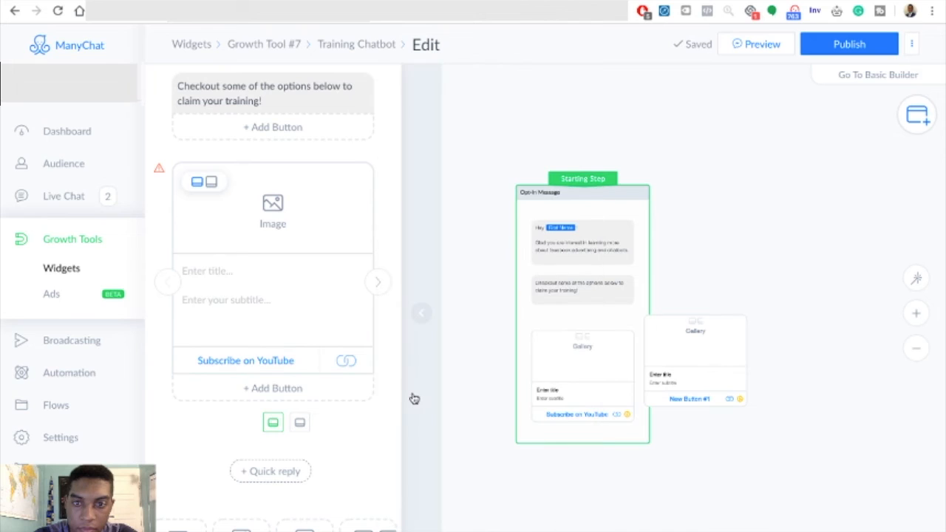
- Title the first gallery card "YouTube" and give it the YouTube logo image
click(240, 272)
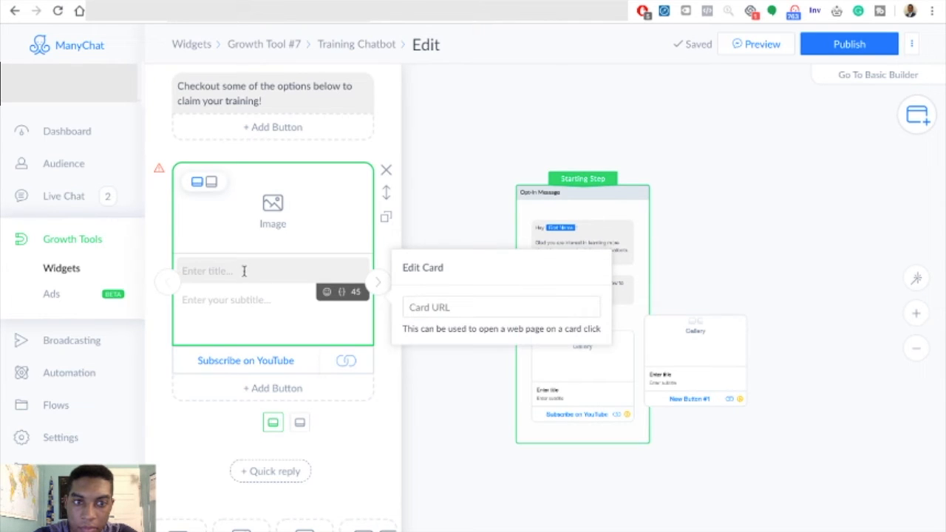
text(You)
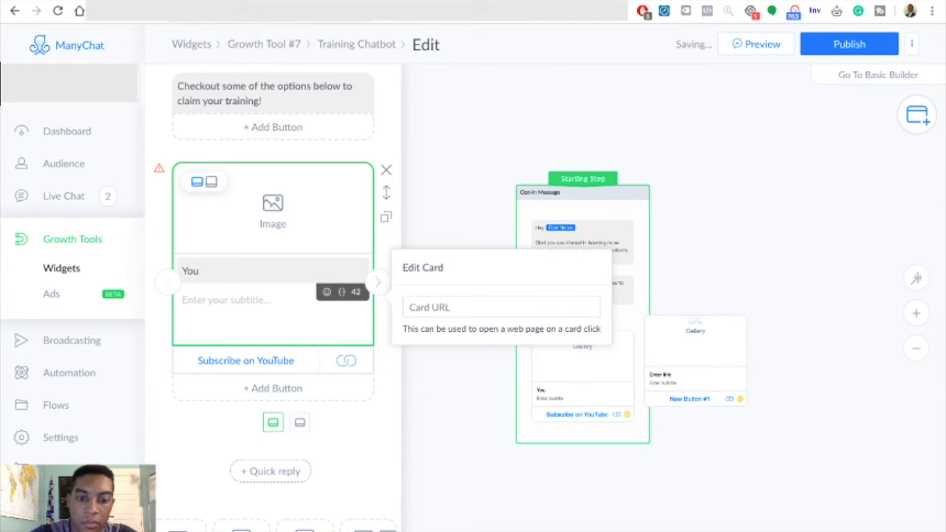
text(Tube)
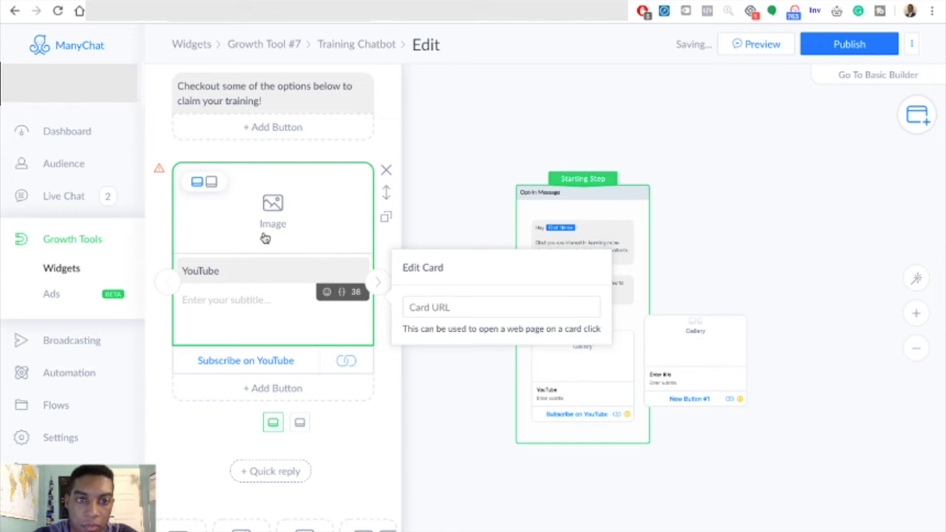
click(481, 298)
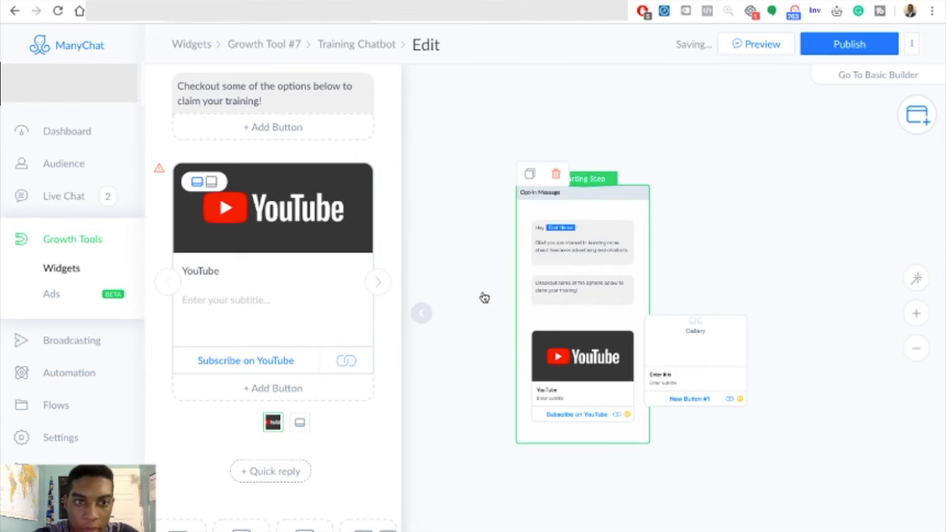
- Set the second gallery card's button to open the LinkedIn profile's website address
click(379, 285)
click(279, 361)
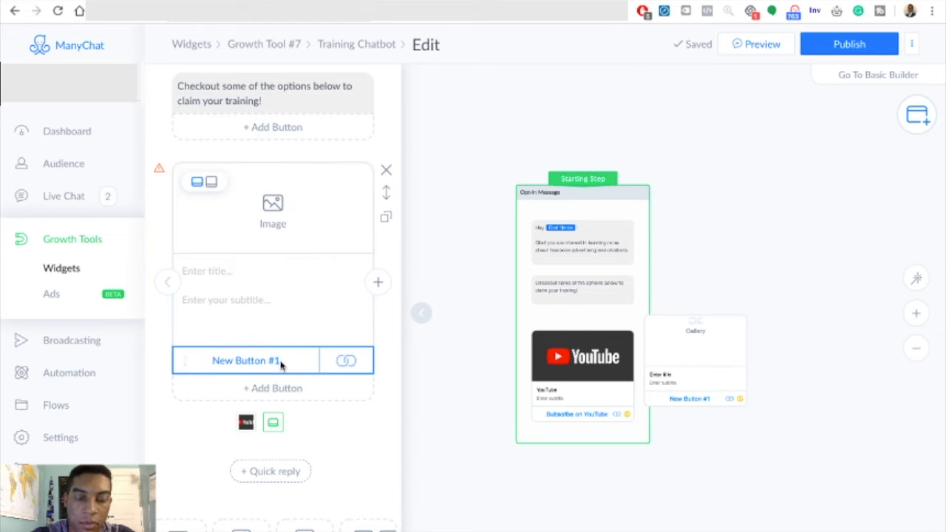
click(279, 362)
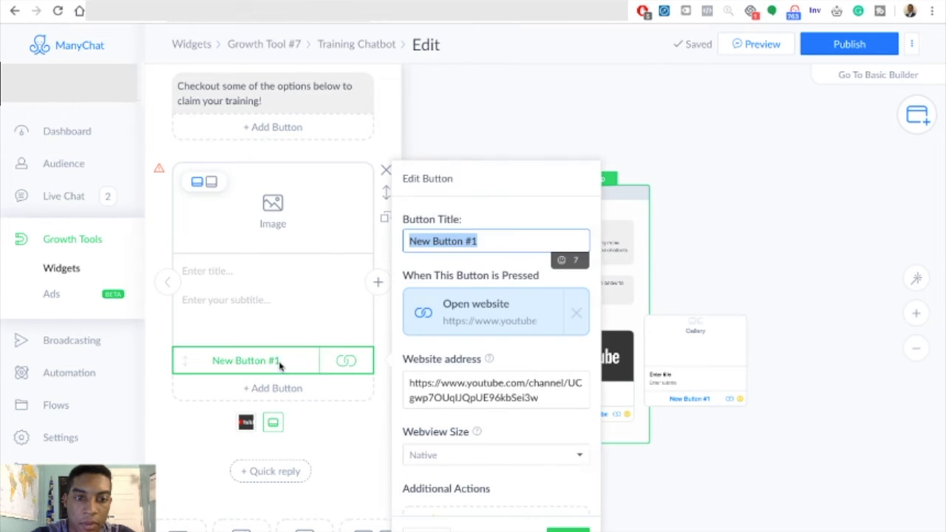
click(548, 394)
key(ctrl+a)
text(https://www.linkedin.com/in/jahbari-taylor/)
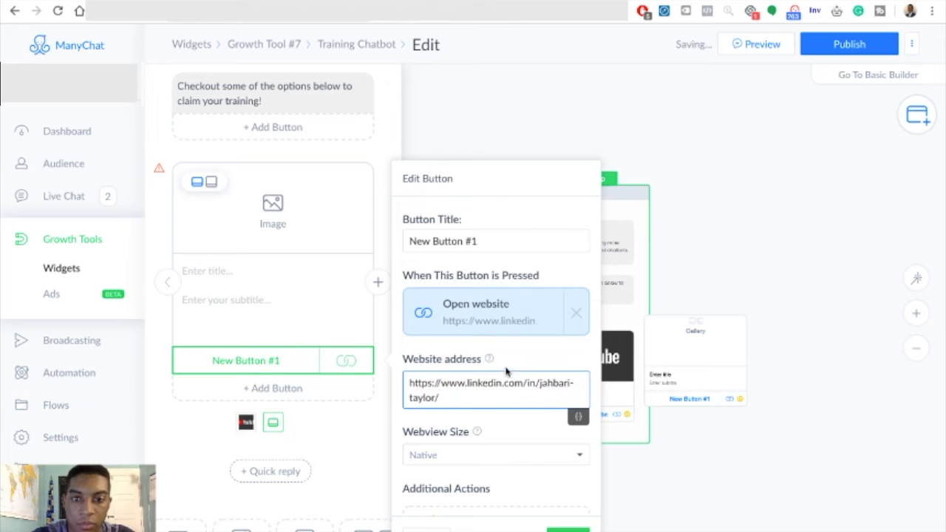
- Title the second gallery card's button "Connect On LinkedIn"
click(502, 237)
key(ctrl+a)
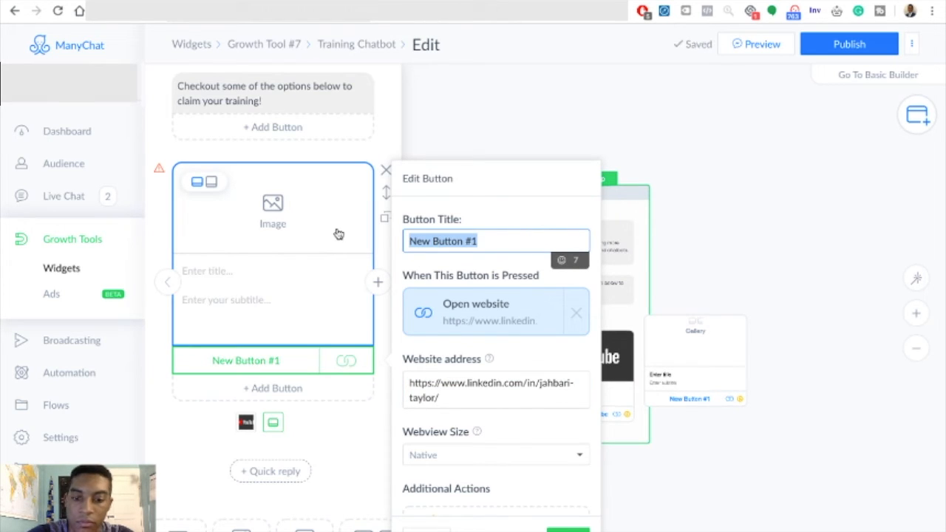
text(Connect)
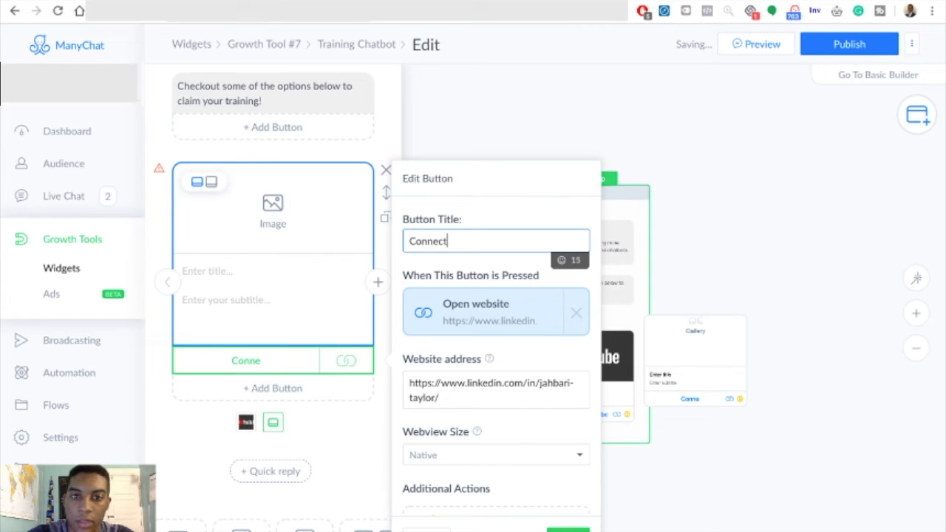
text( On Linked)
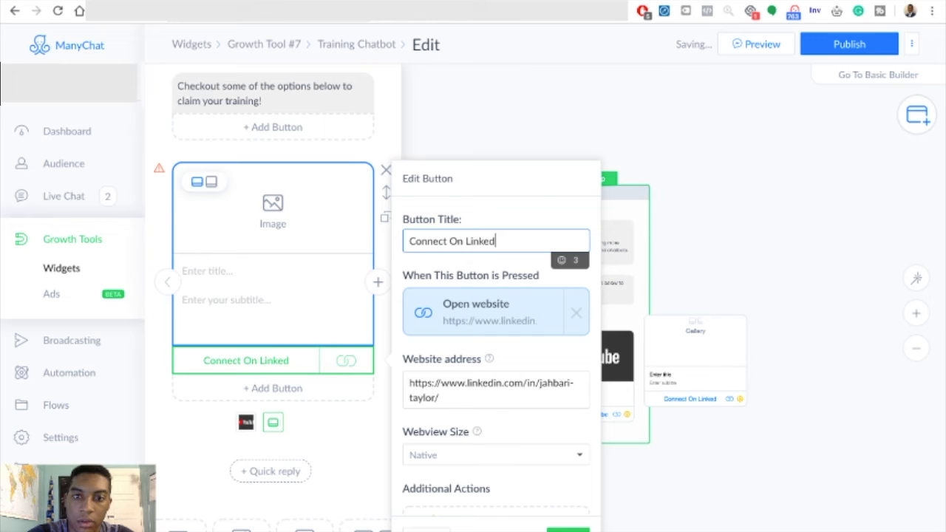
text(In)
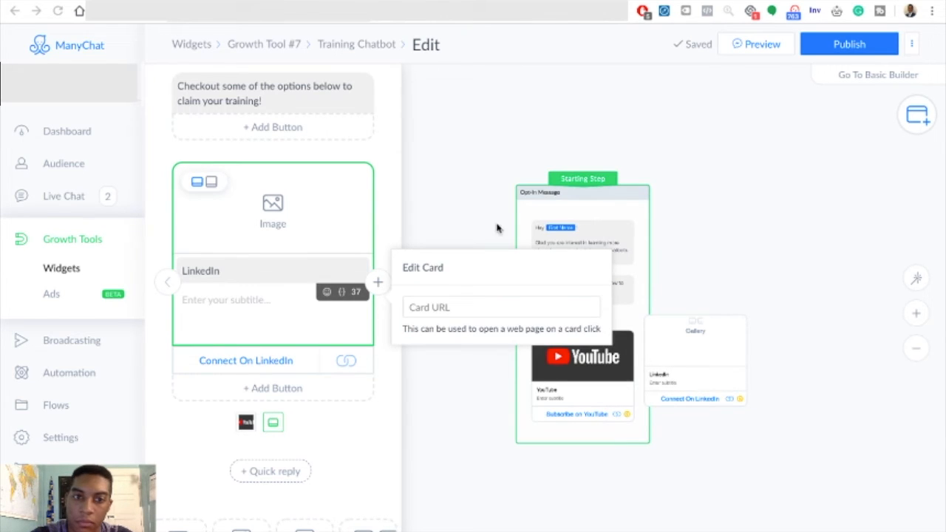
- Title the second gallery card "LinkedIn" with the LinkedIn logo image, and add a third card to the gallery
click(269, 221)
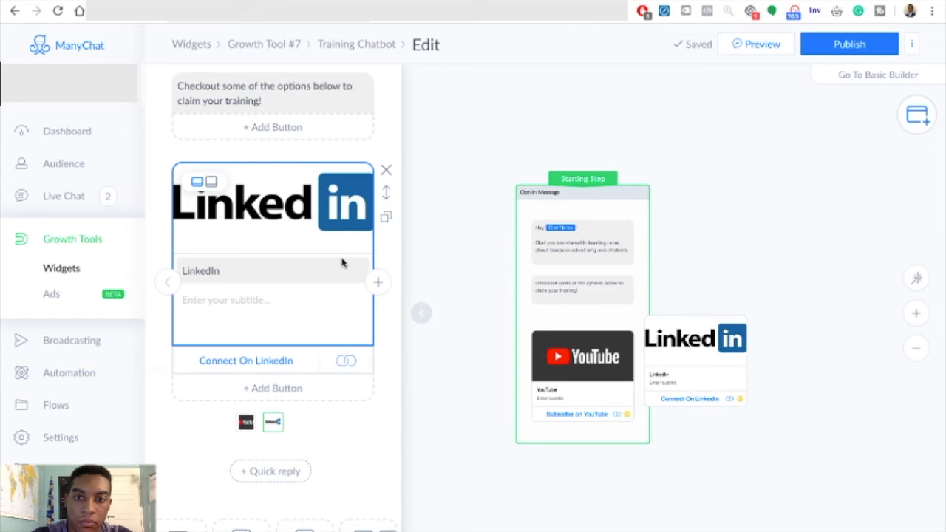
click(378, 282)
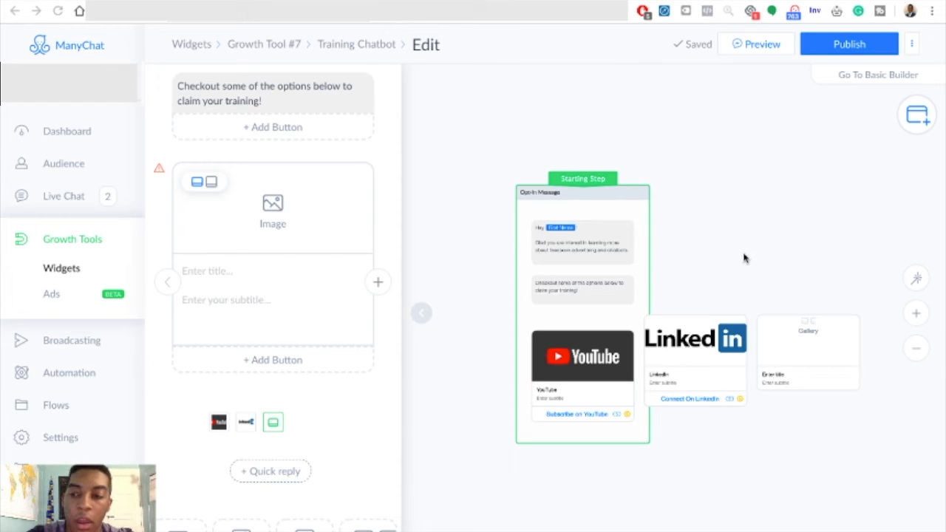
- Try the square image format on the gallery cards and switch back to the horizontal format
click(248, 205)
click(212, 182)
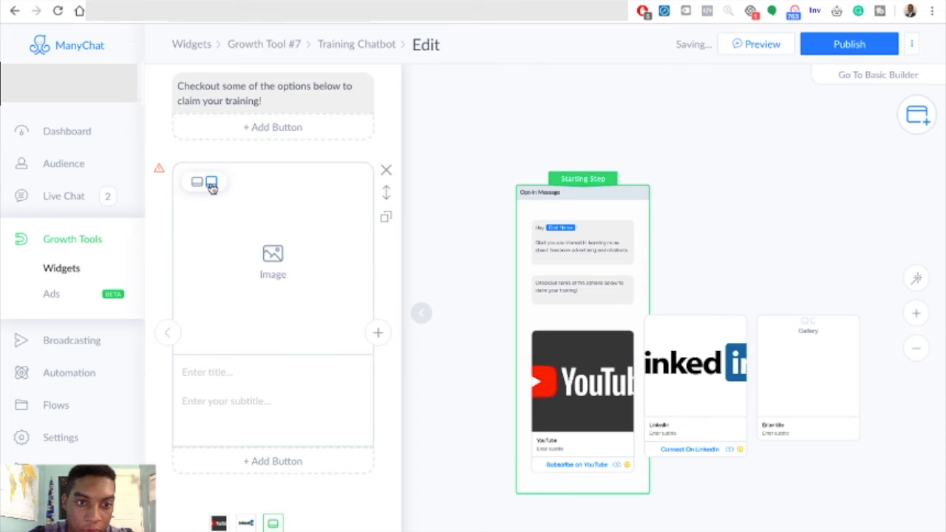
click(197, 184)
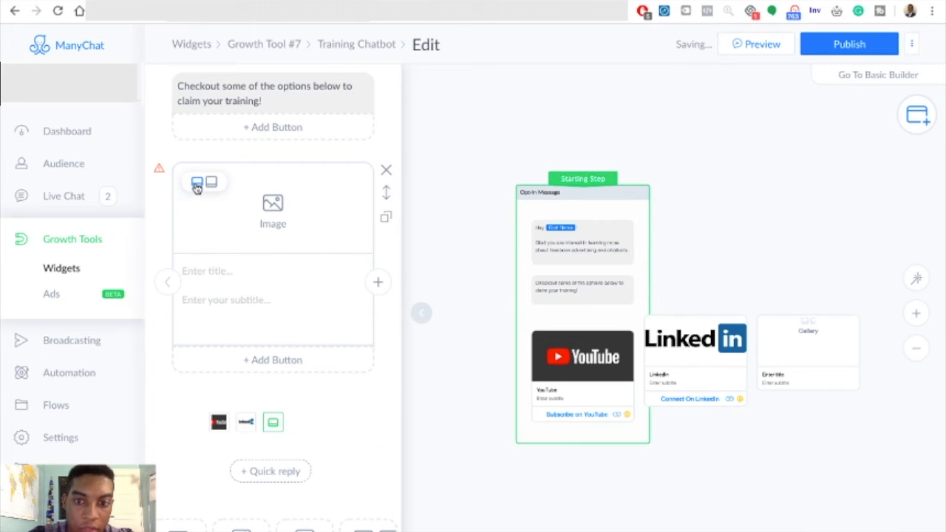
click(211, 182)
click(170, 332)
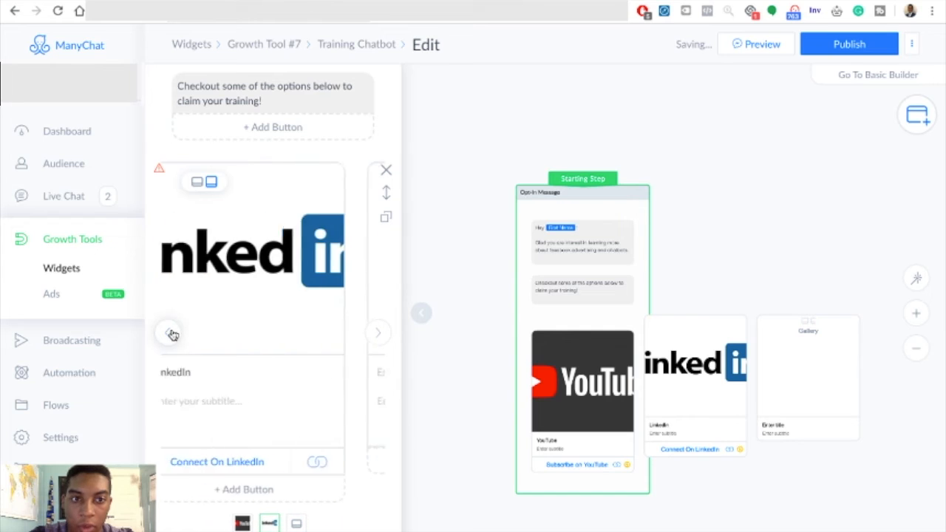
click(378, 334)
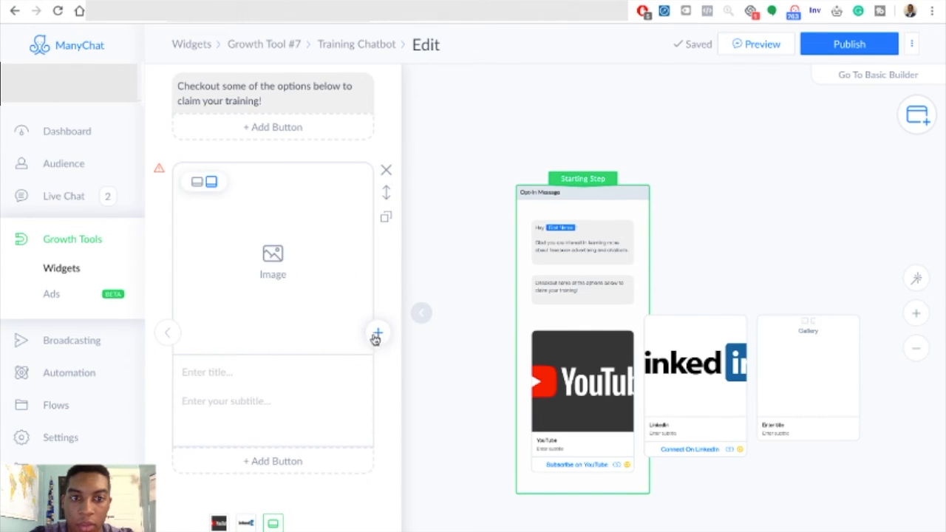
click(198, 183)
- Go through the existing gallery cards and give the third card the Instagram logo image
click(169, 282)
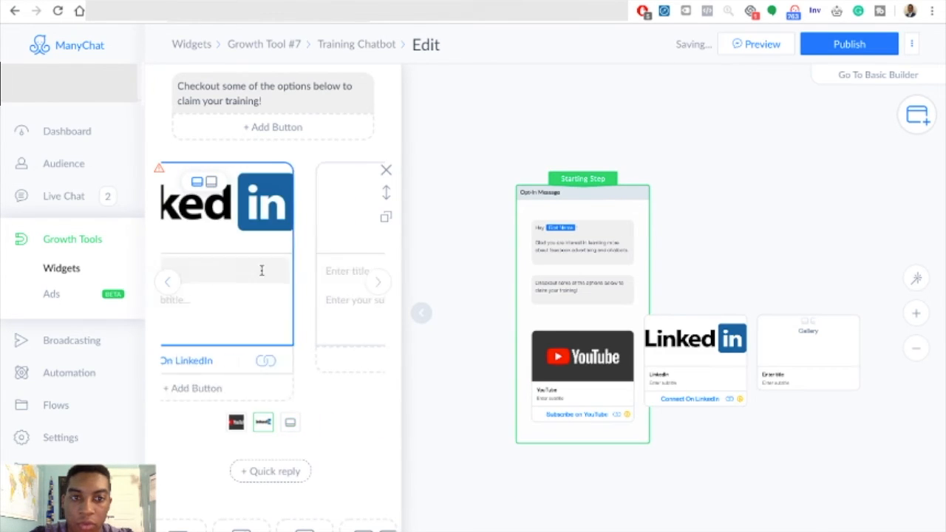
click(169, 286)
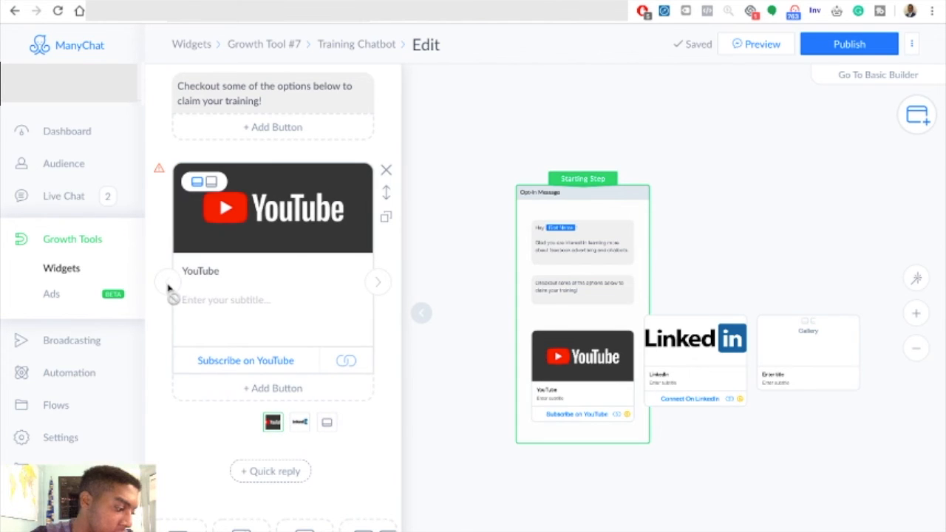
click(378, 285)
click(378, 285)
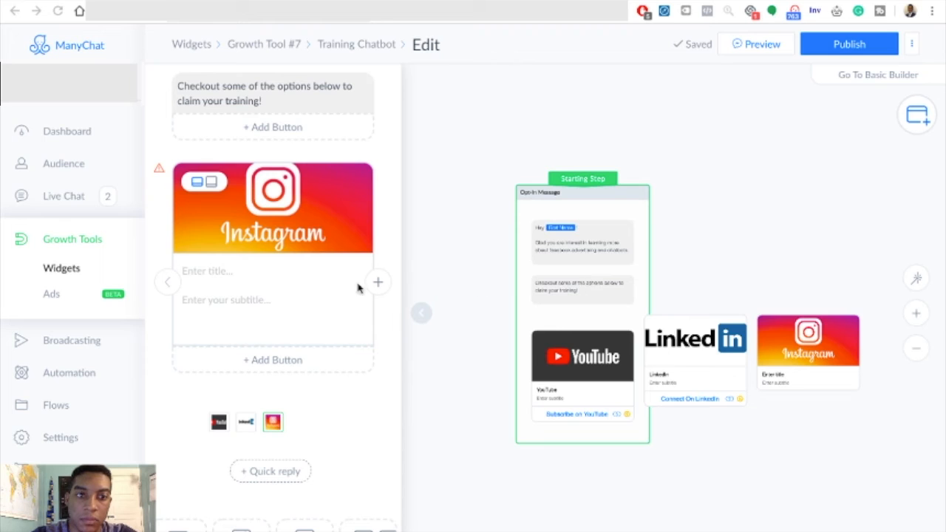
- Insert a 3-second typing delay between the "Checkout some of the options below" text and the gallery
scroll(222, 414, up, 1)
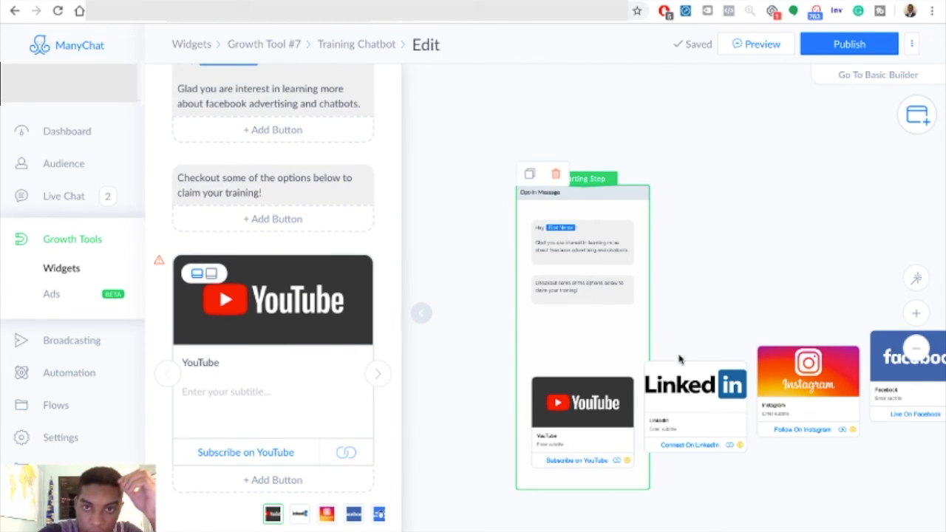
scroll(674, 394, up, 3)
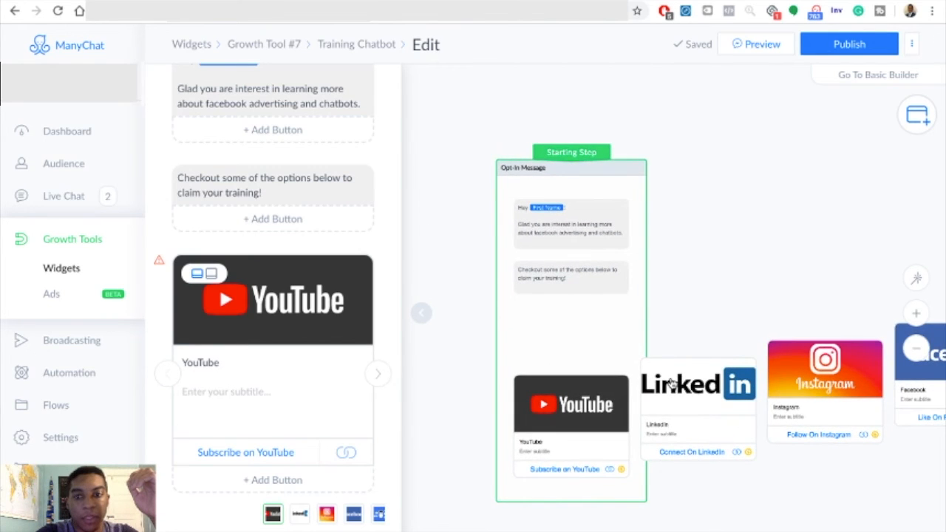
scroll(671, 383, up, 2)
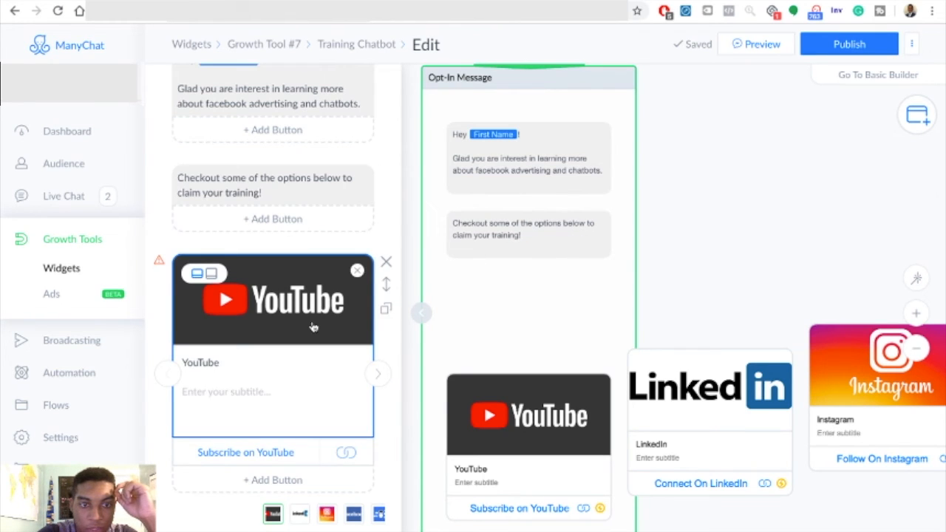
scroll(314, 316, down, 5)
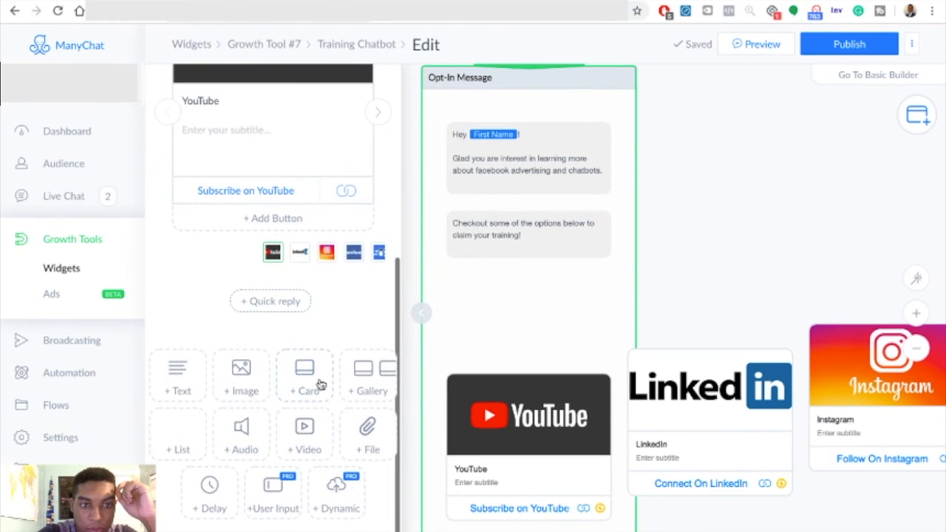
drag(217, 492, 319, 364)
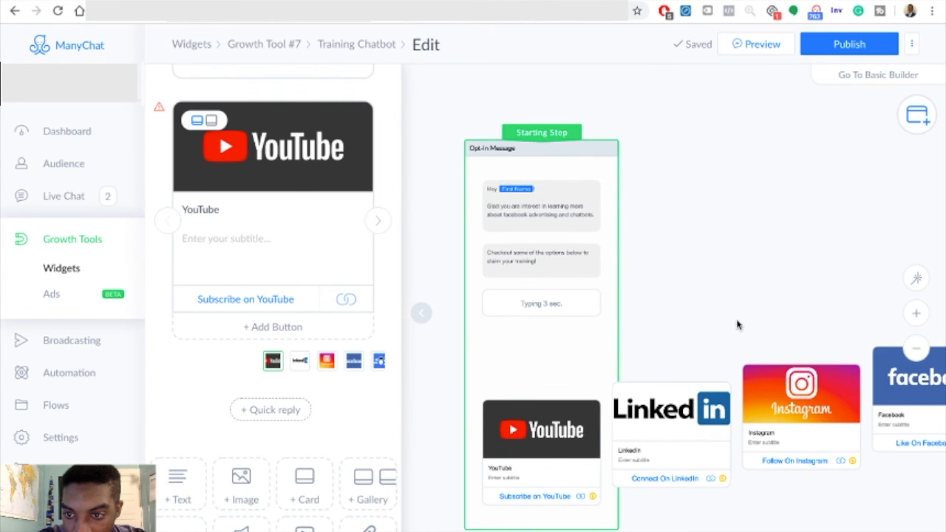
drag(704, 321, 539, 310)
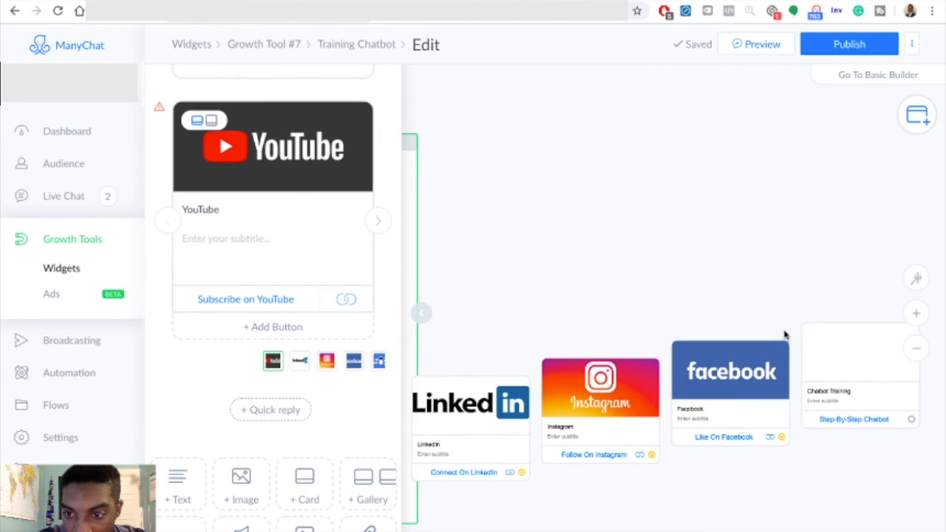